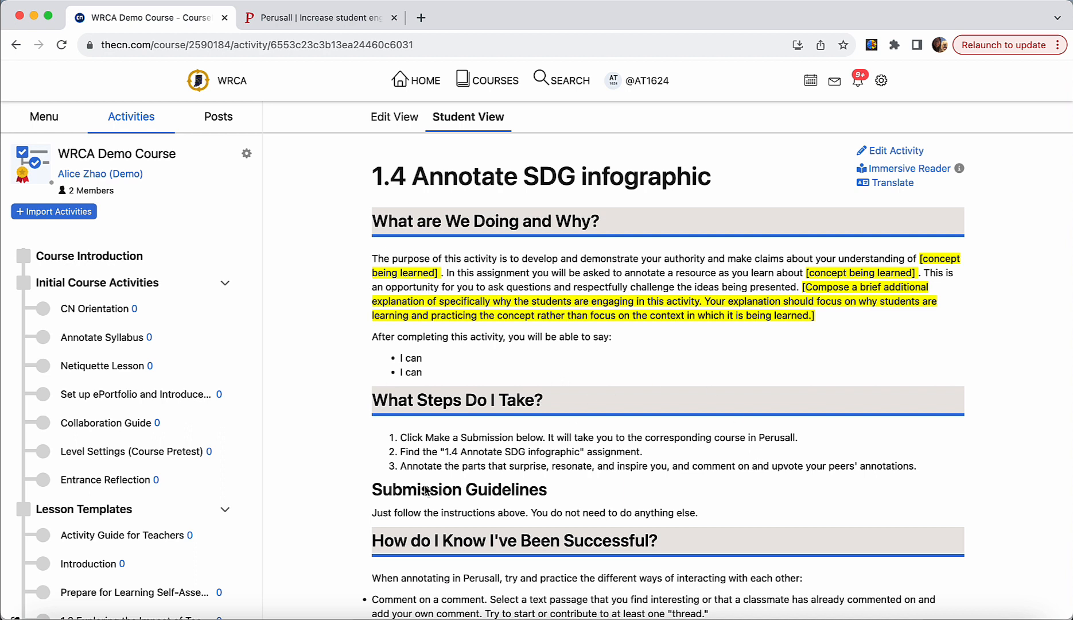
# Edit the "1.4 Annotate SDG infographic" activity and change its activity type to Assignment Submission.
pyautogui.scroll(-5, 166, 533)
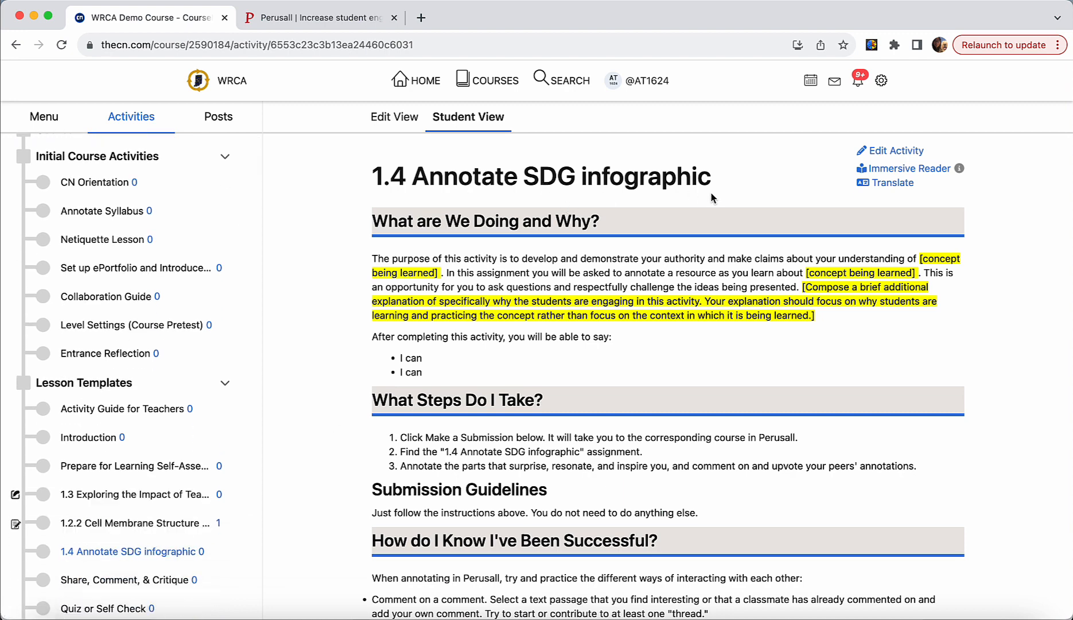
pyautogui.click(890, 151)
pyautogui.scroll(3, 757, 361)
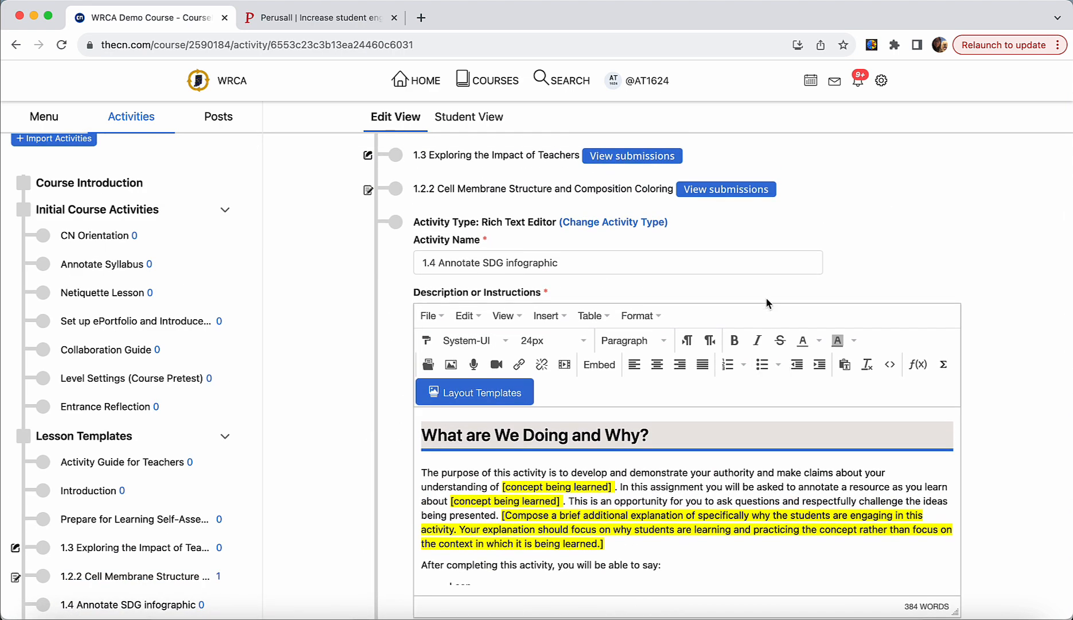
pyautogui.click(590, 224)
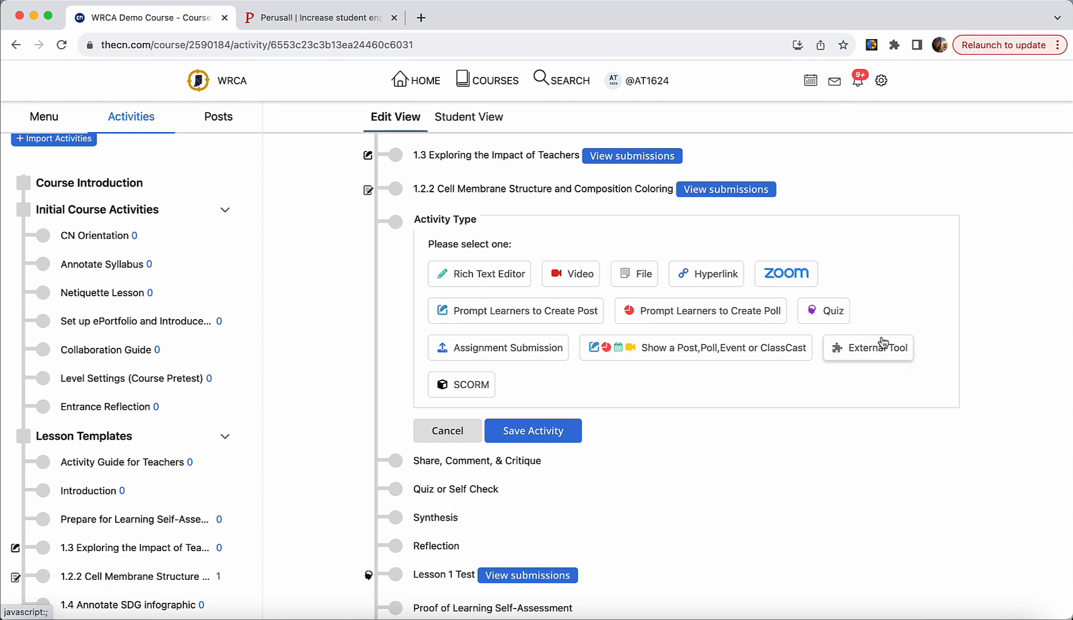
pyautogui.click(508, 349)
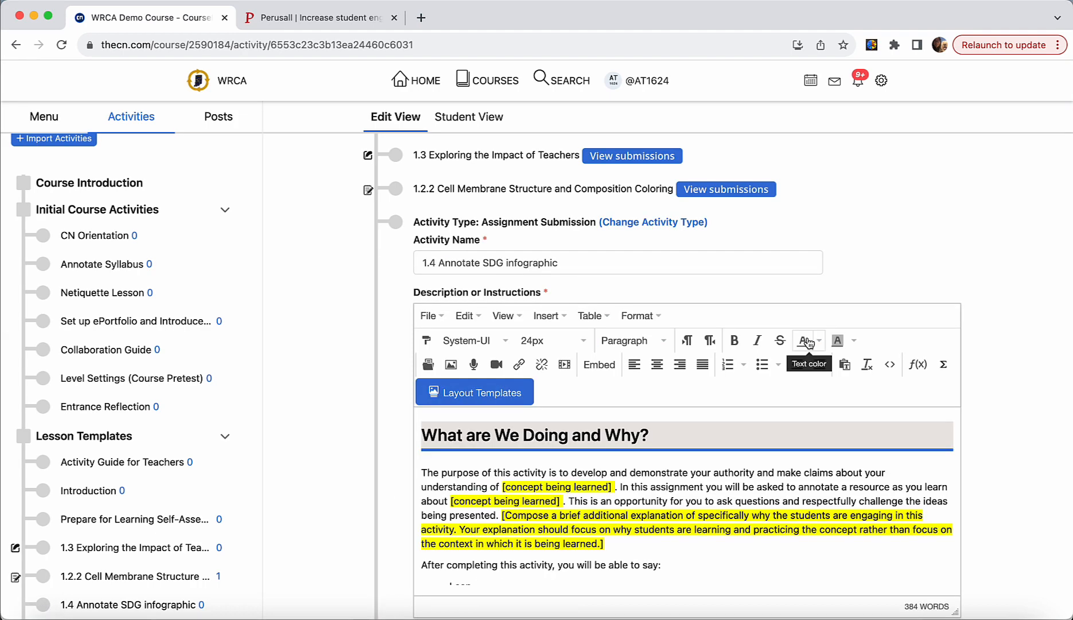
# Review the activity's instructions, including the steps, submission guidelines, success criteria and grading breakdown.
pyautogui.scroll(-3, 809, 332)
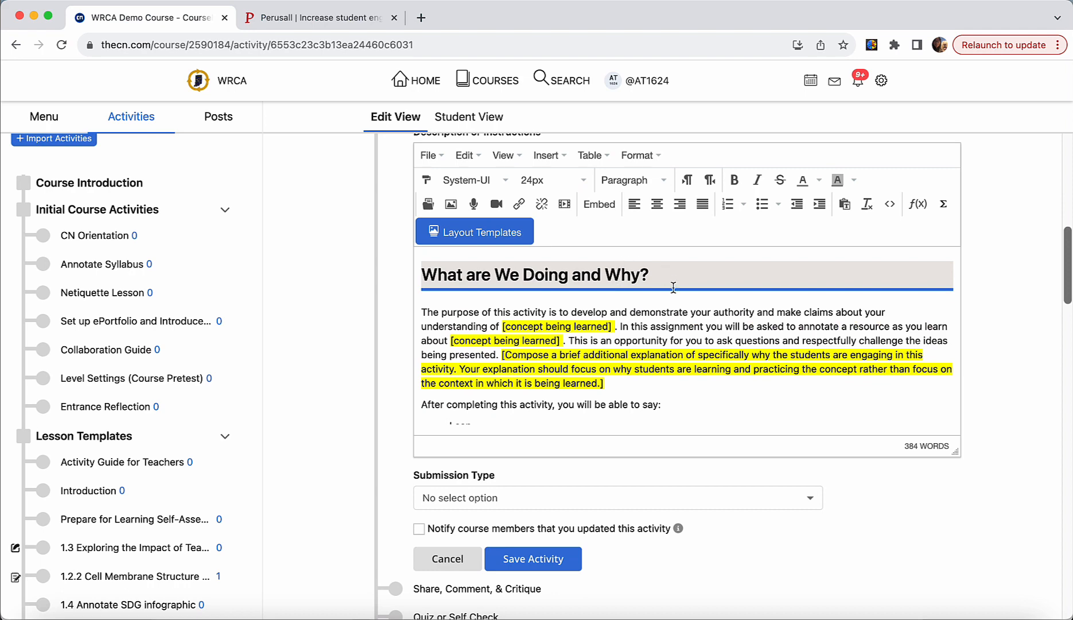
pyautogui.scroll(-3, 578, 327)
pyautogui.scroll(-3, 581, 328)
pyautogui.scroll(5, 581, 329)
pyautogui.scroll(-10, 580, 329)
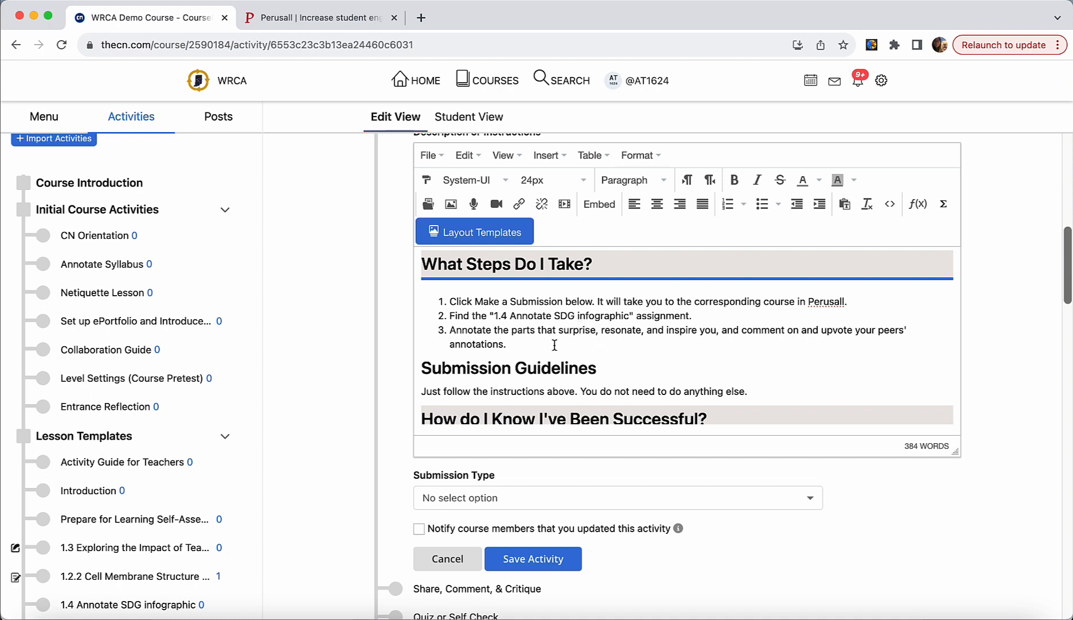
pyautogui.scroll(-3, 575, 364)
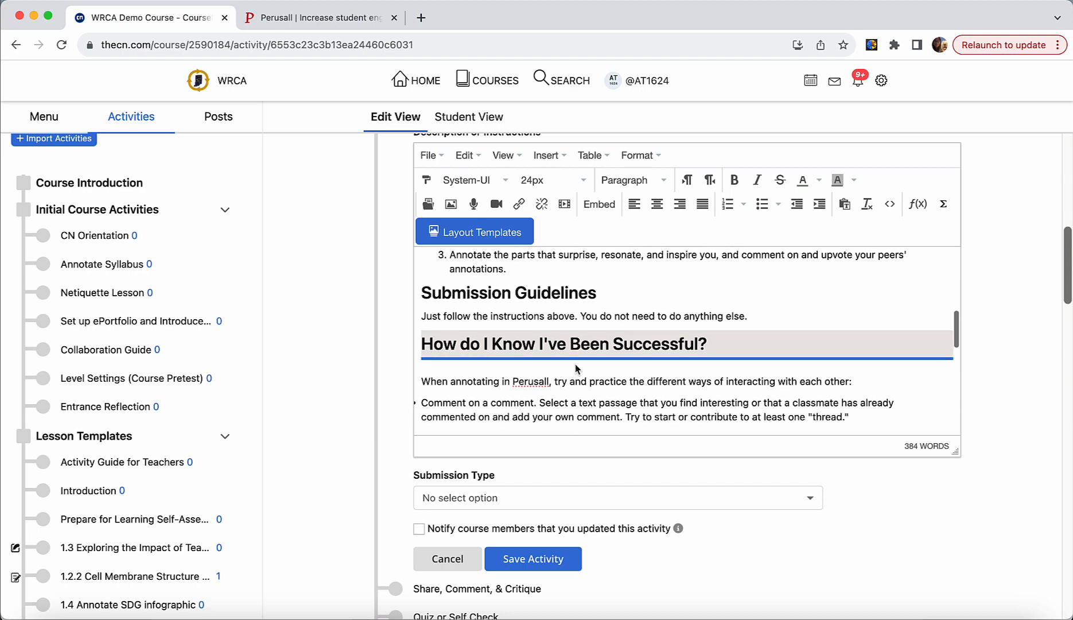
pyautogui.scroll(-2, 575, 364)
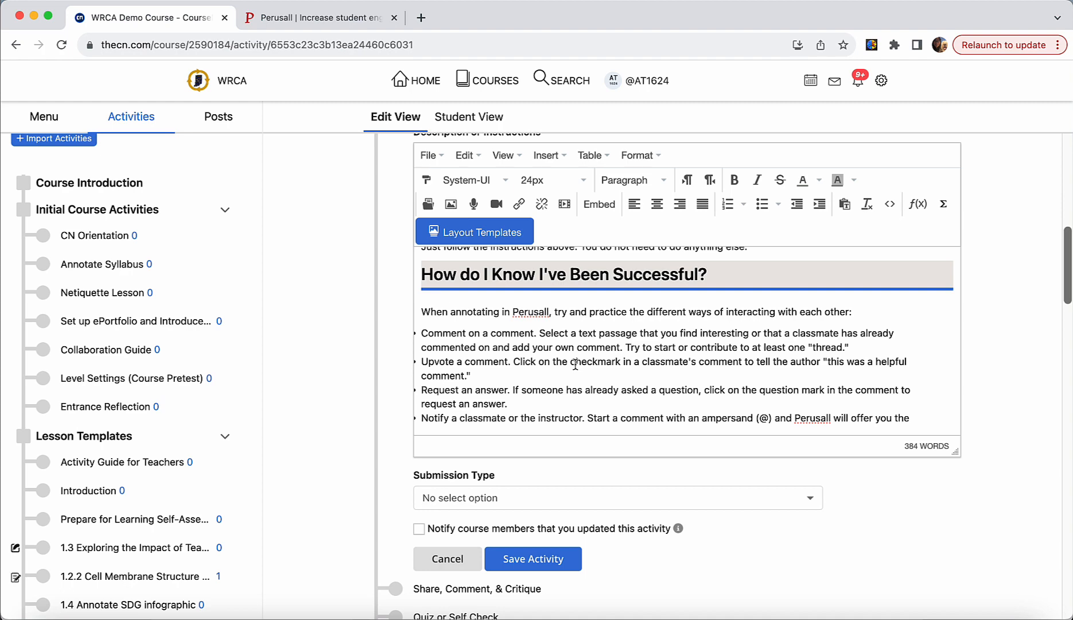
pyautogui.scroll(-5, 575, 364)
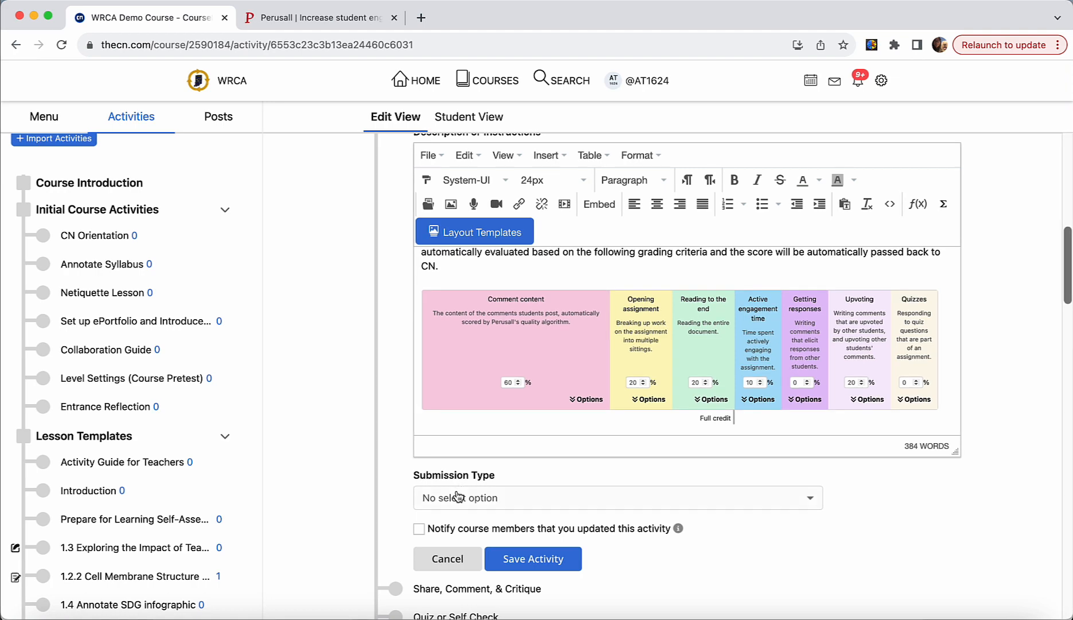
# Set the activity's submission type to Launch External Tool.
pyautogui.scroll(-3, 459, 494)
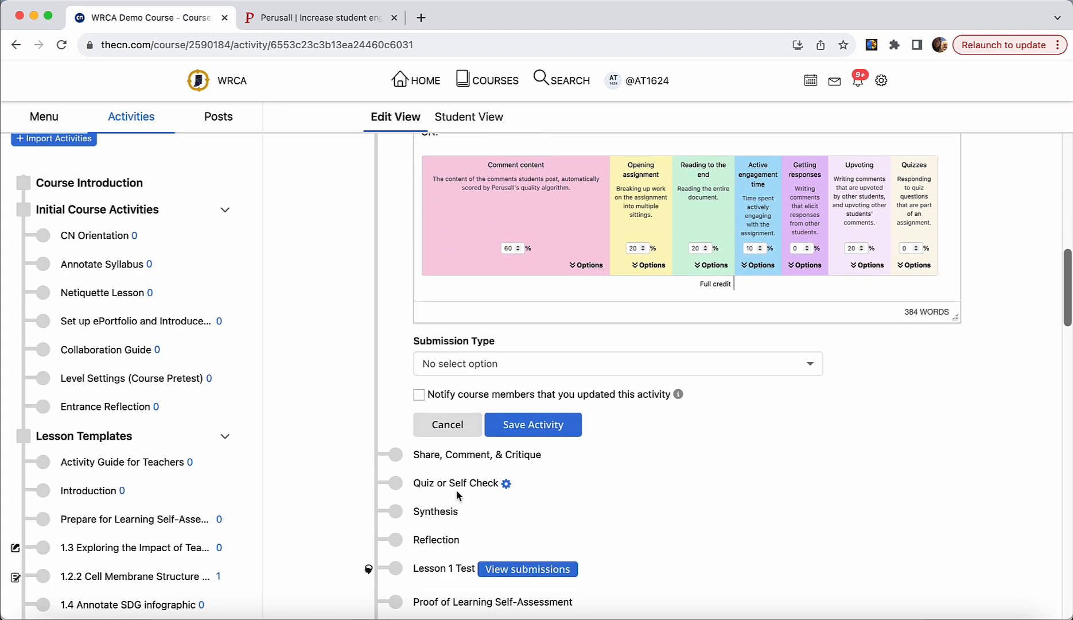
pyautogui.click(503, 369)
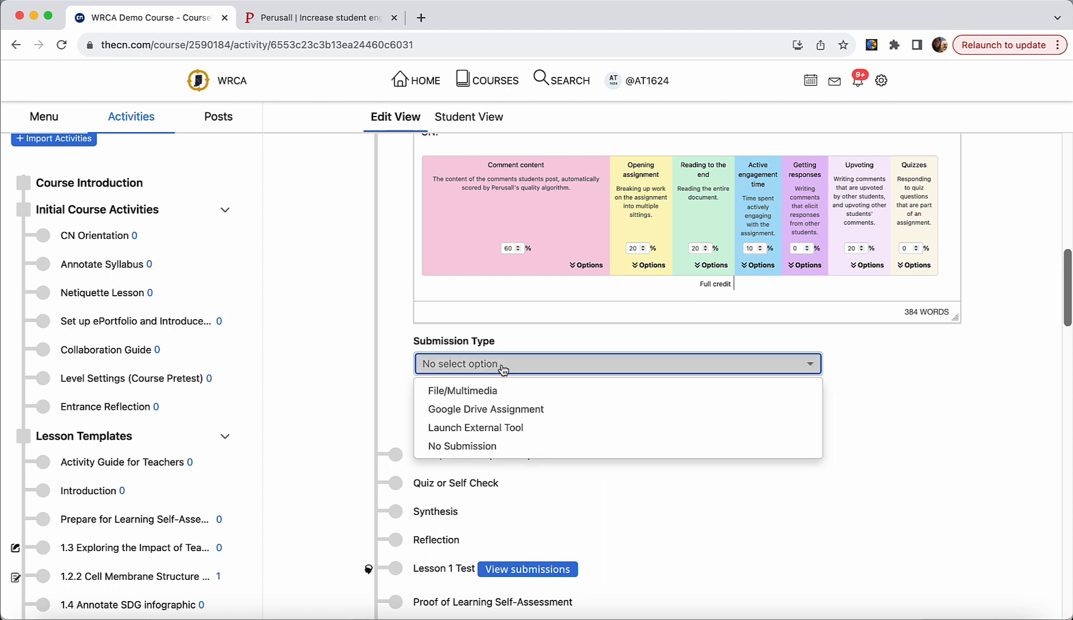
pyautogui.click(476, 431)
# Start a new GradeBook item for the activity with Perusall as the external tool and a value of 10 points.
pyautogui.scroll(-3, 474, 433)
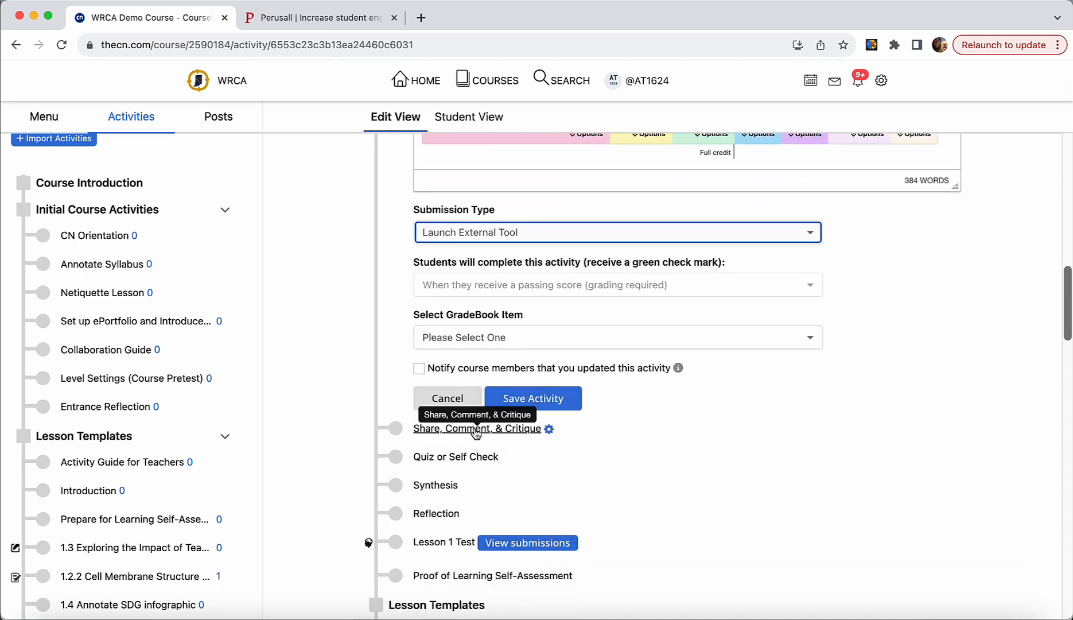
pyautogui.click(497, 339)
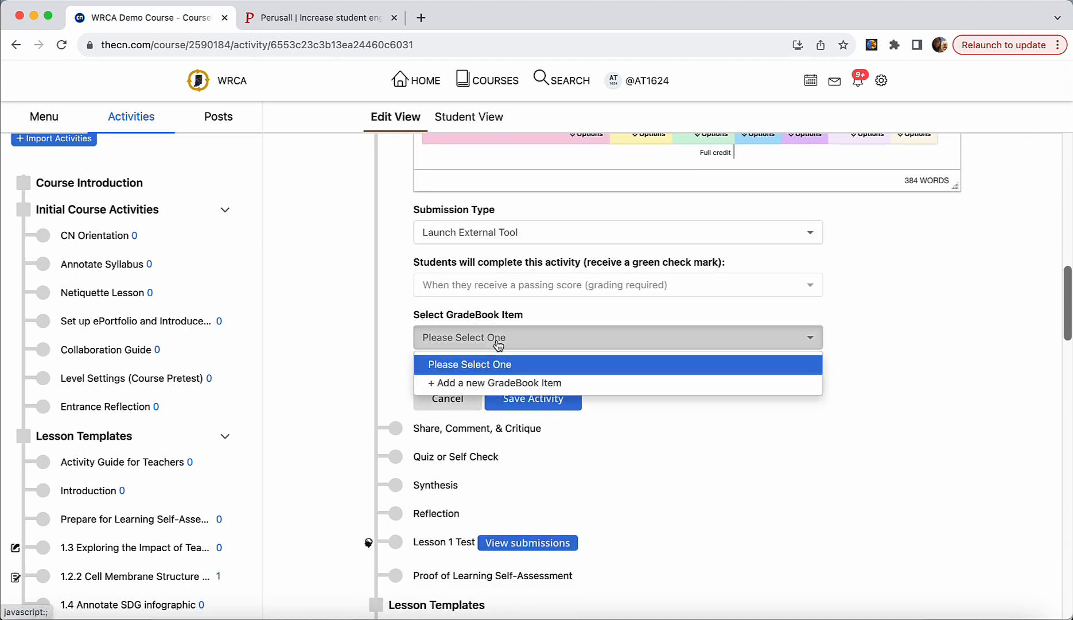
pyautogui.click(475, 384)
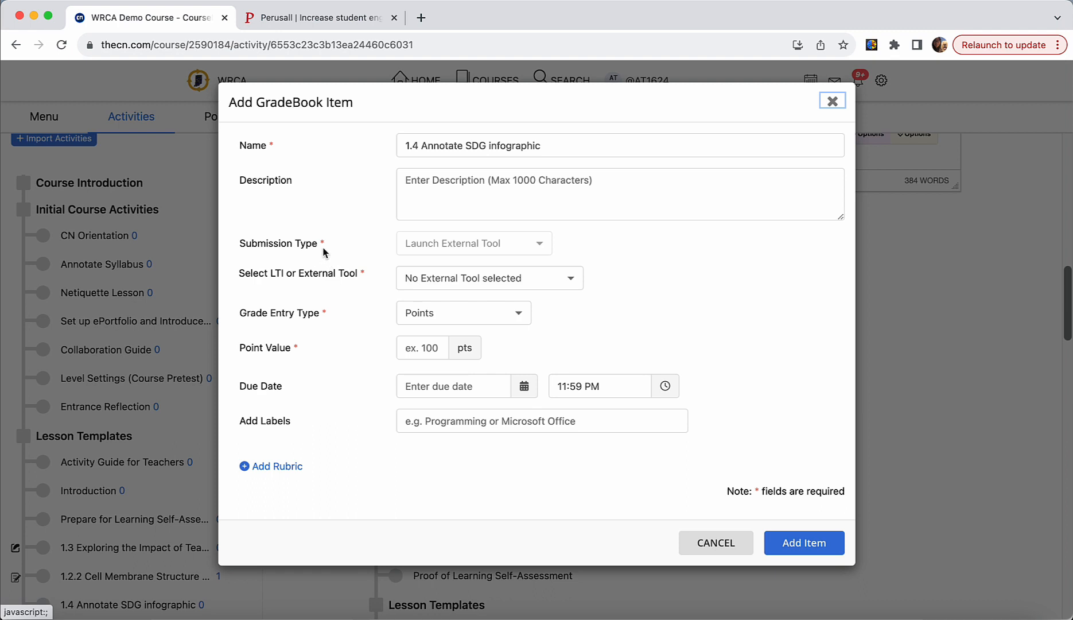
pyautogui.click(456, 279)
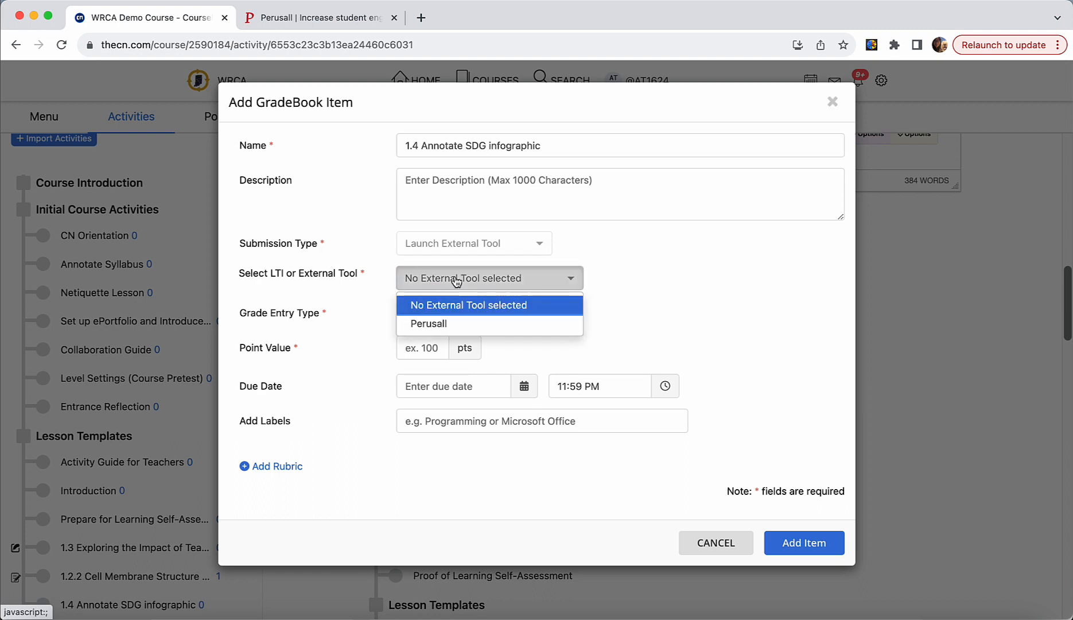
pyautogui.click(440, 325)
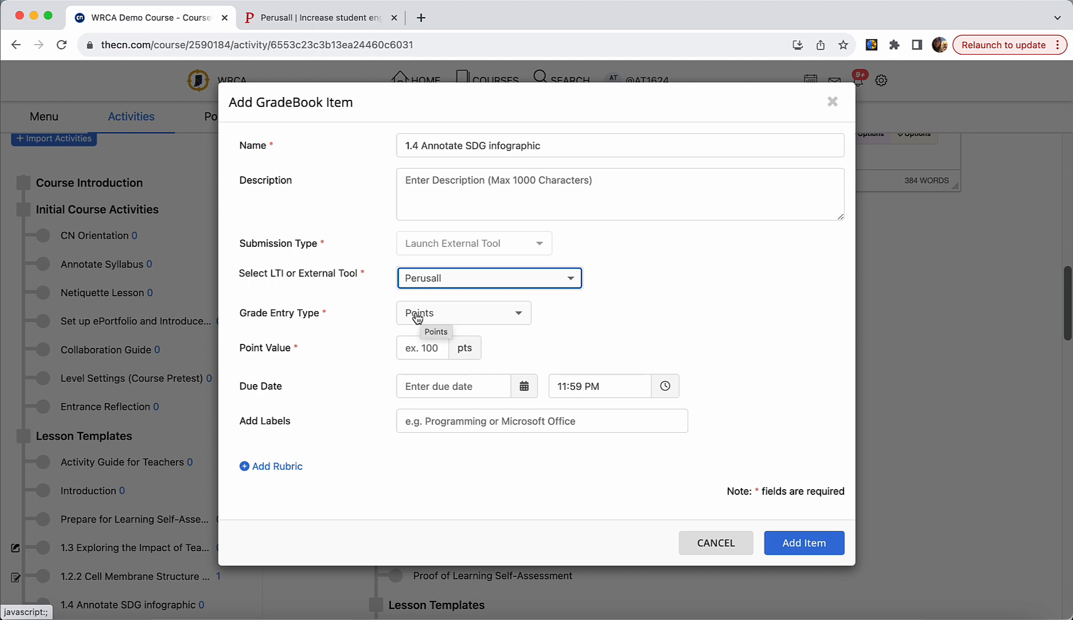
pyautogui.click(439, 342)
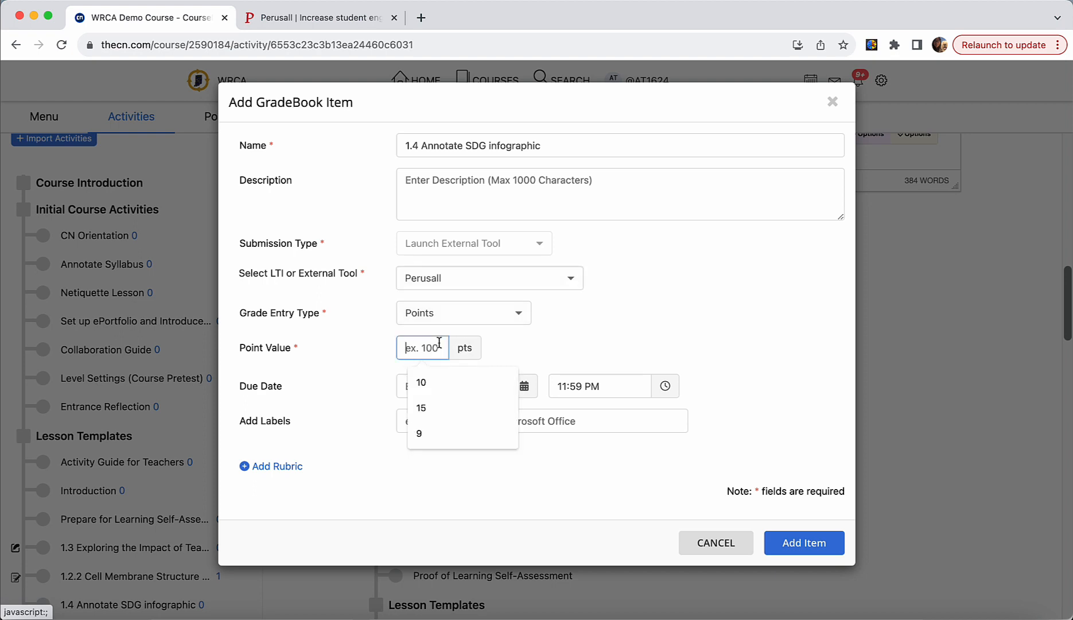
pyautogui.write('10')
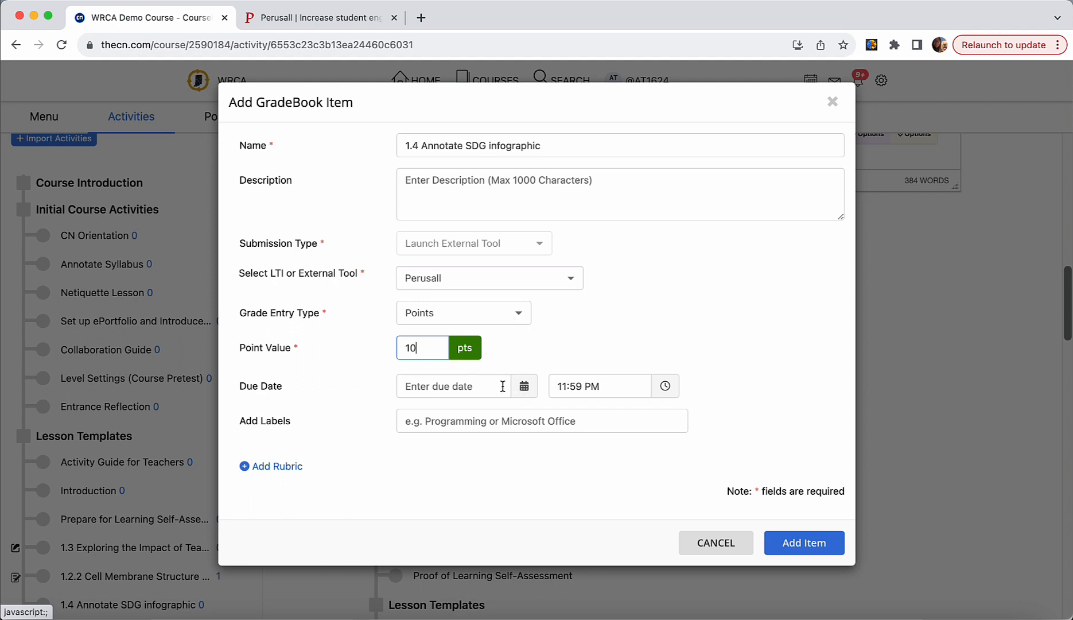
# Set the GradeBook item's due date to 05/12/2024.
pyautogui.click(524, 389)
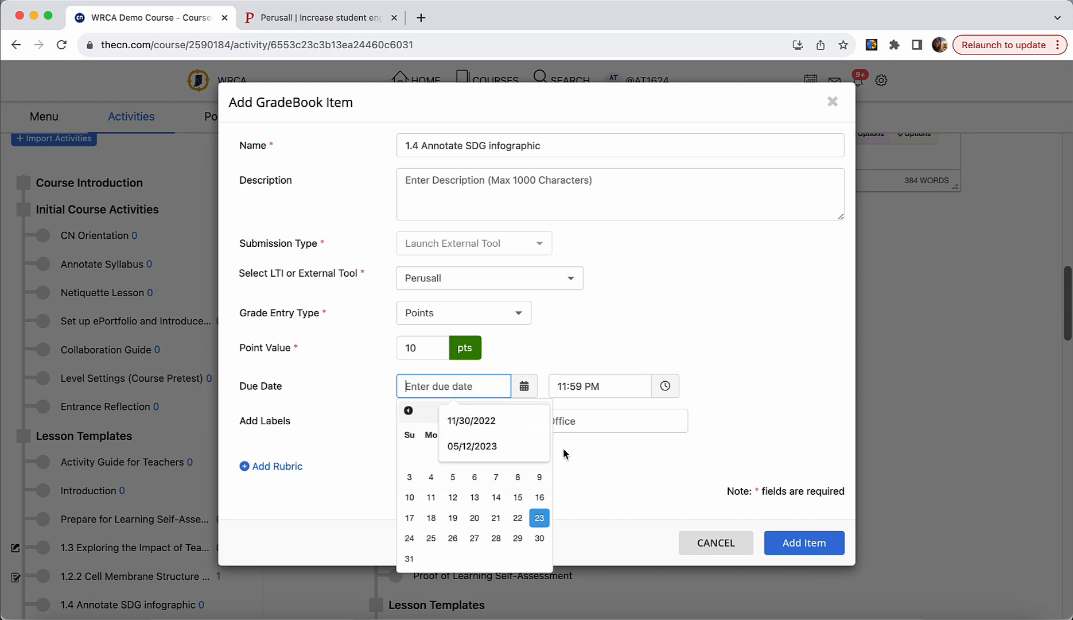
pyautogui.click(524, 447)
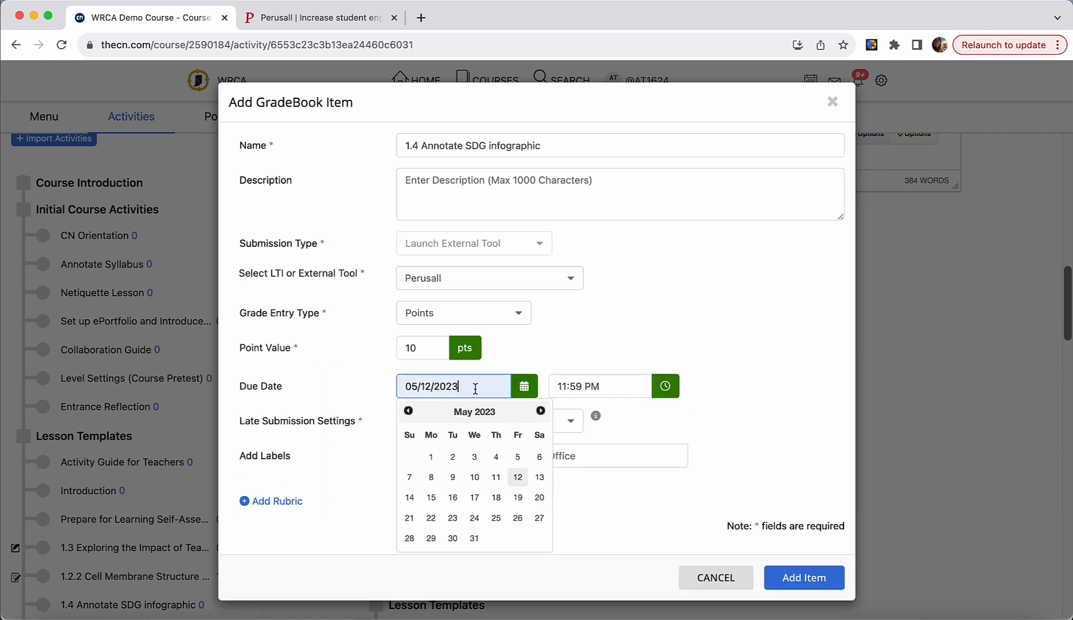
pyautogui.press('BackSpace')
pyautogui.write('4')
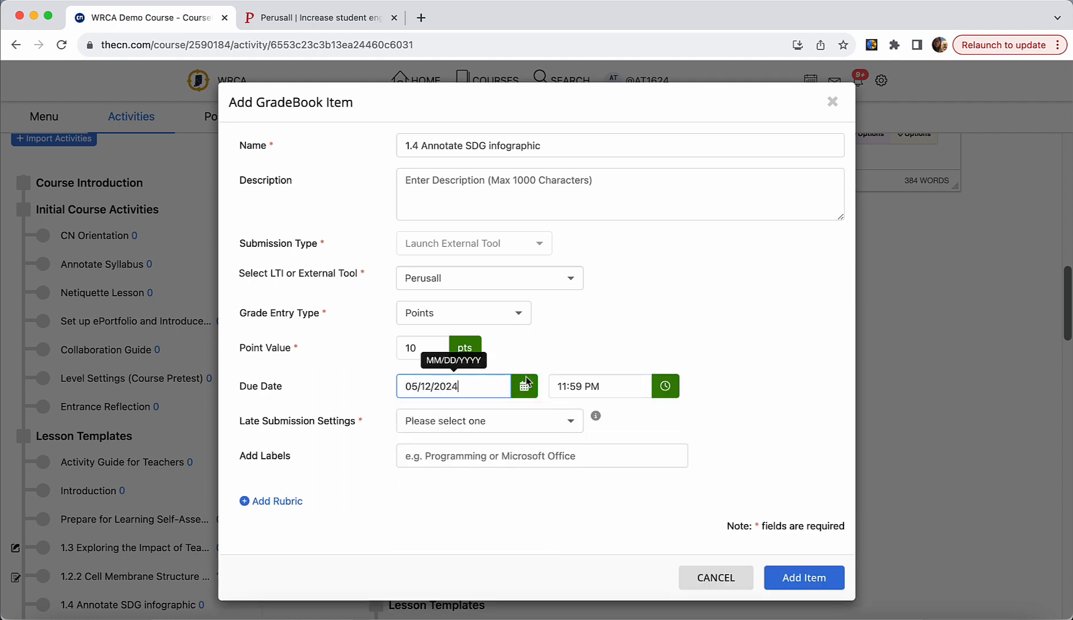
pyautogui.click(708, 323)
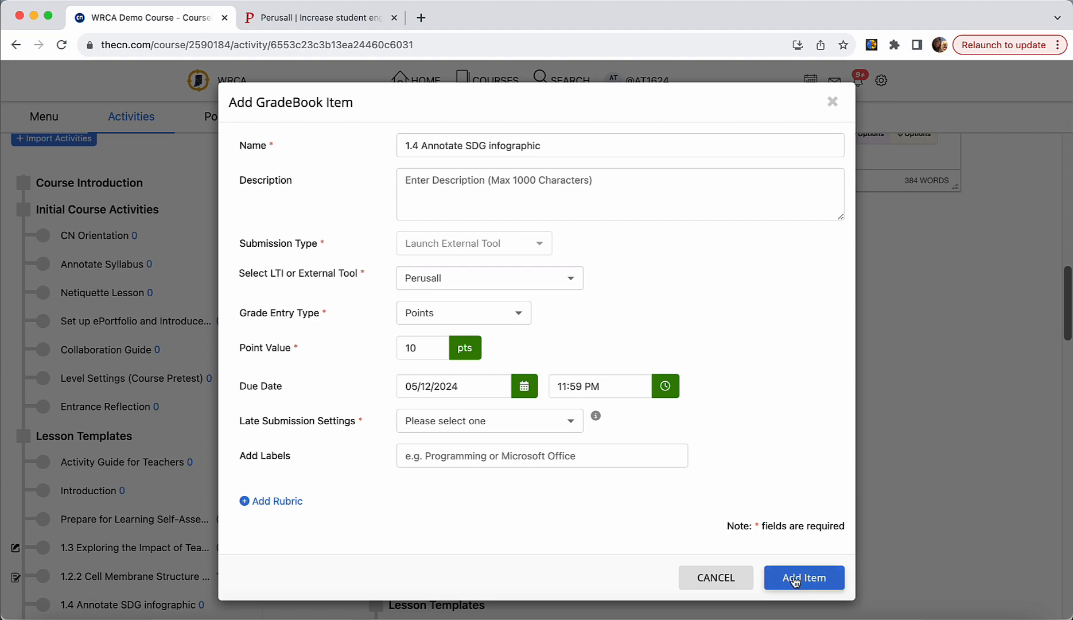
# Set late submissions to "Always allow late submissions" and add the GradeBook item.
pyautogui.click(528, 428)
pyautogui.click(487, 465)
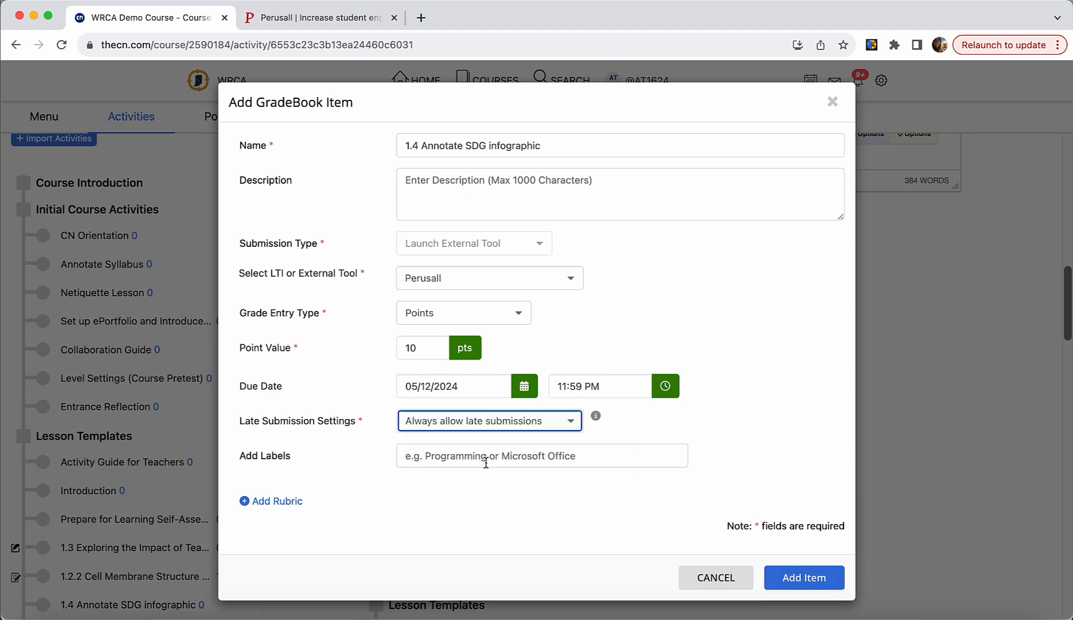
pyautogui.click(792, 579)
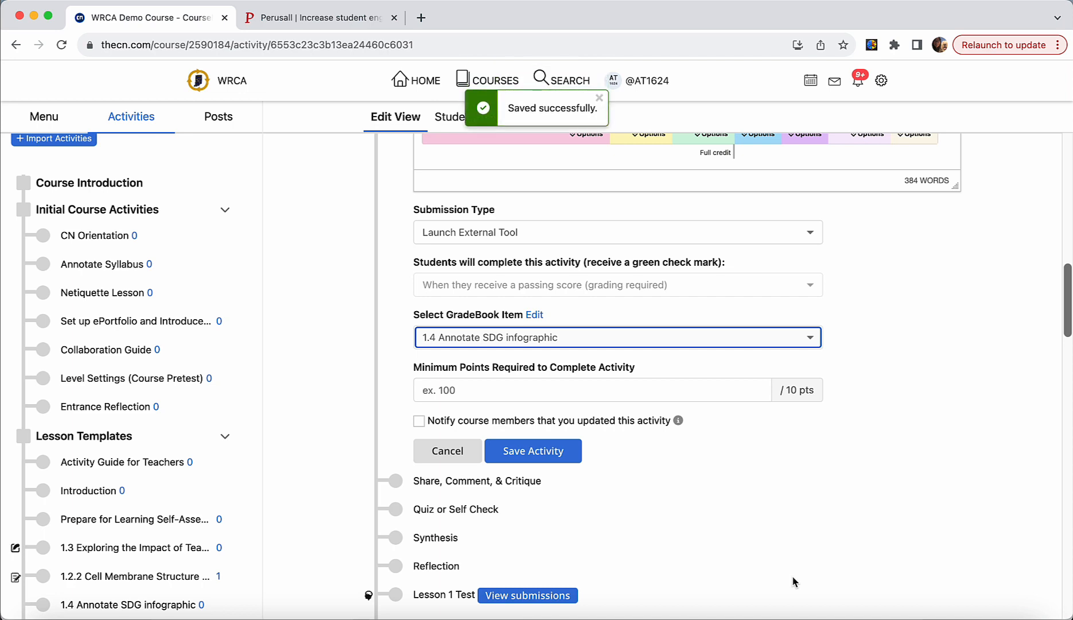
# Set the minimum points required to complete the activity to 6 and save the activity.
pyautogui.click(488, 388)
pyautogui.write('6')
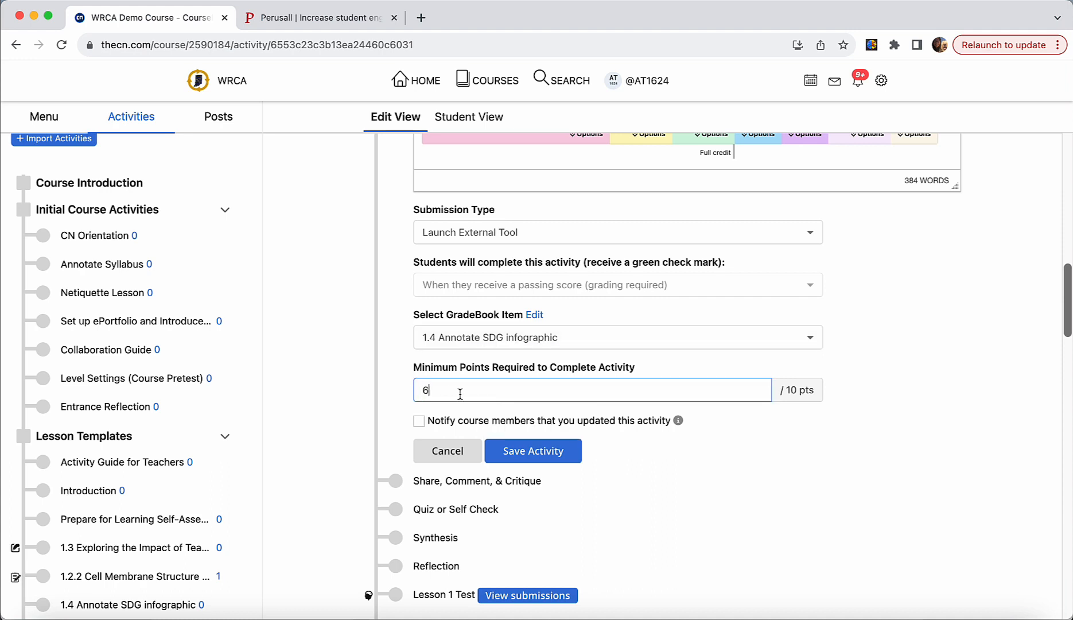
pyautogui.click(706, 461)
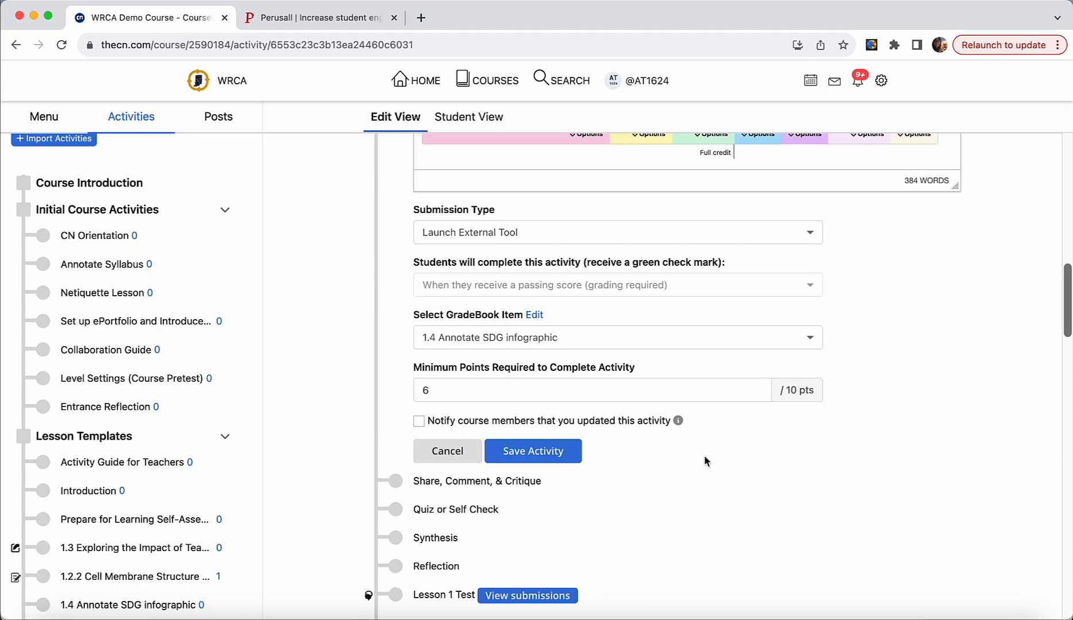
pyautogui.click(561, 451)
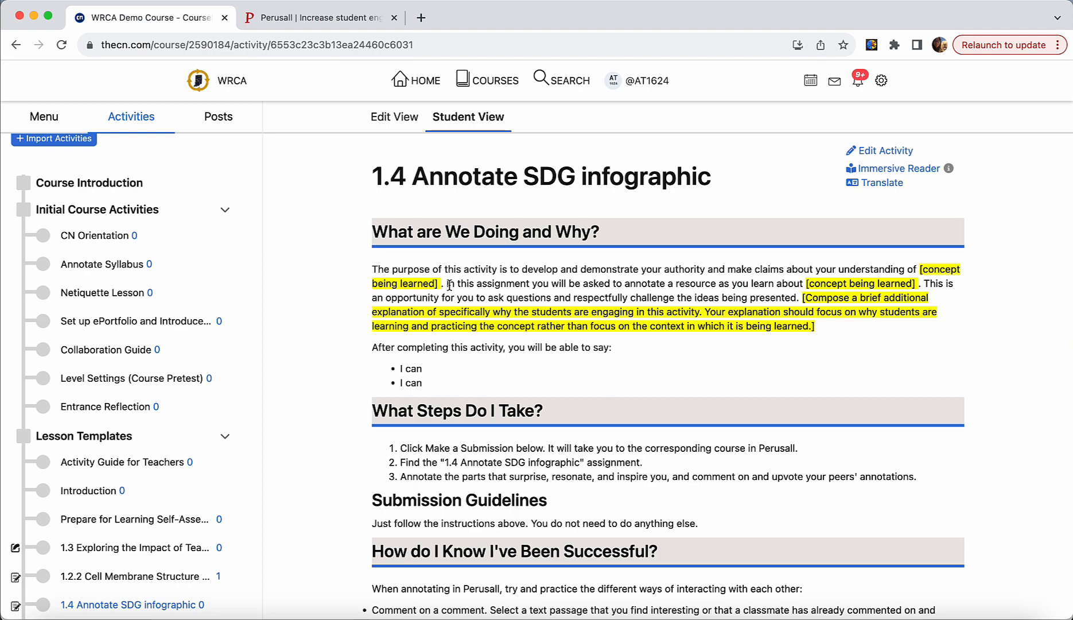
# Check the saved activity's grading details in the student view and try to make a submission.
pyautogui.scroll(-10, 449, 284)
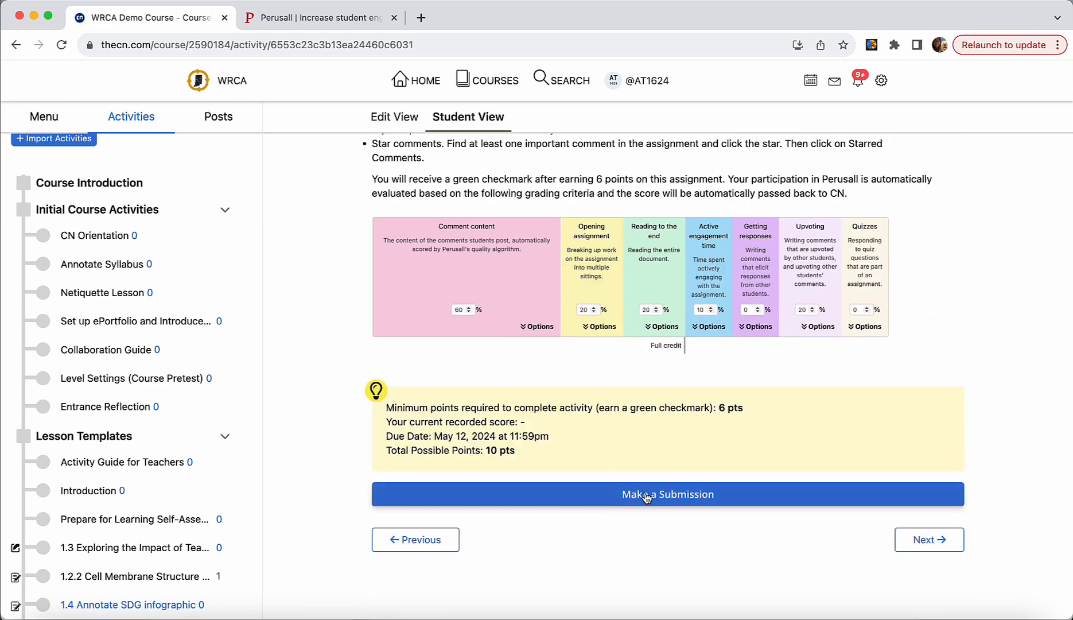
pyautogui.click(646, 497)
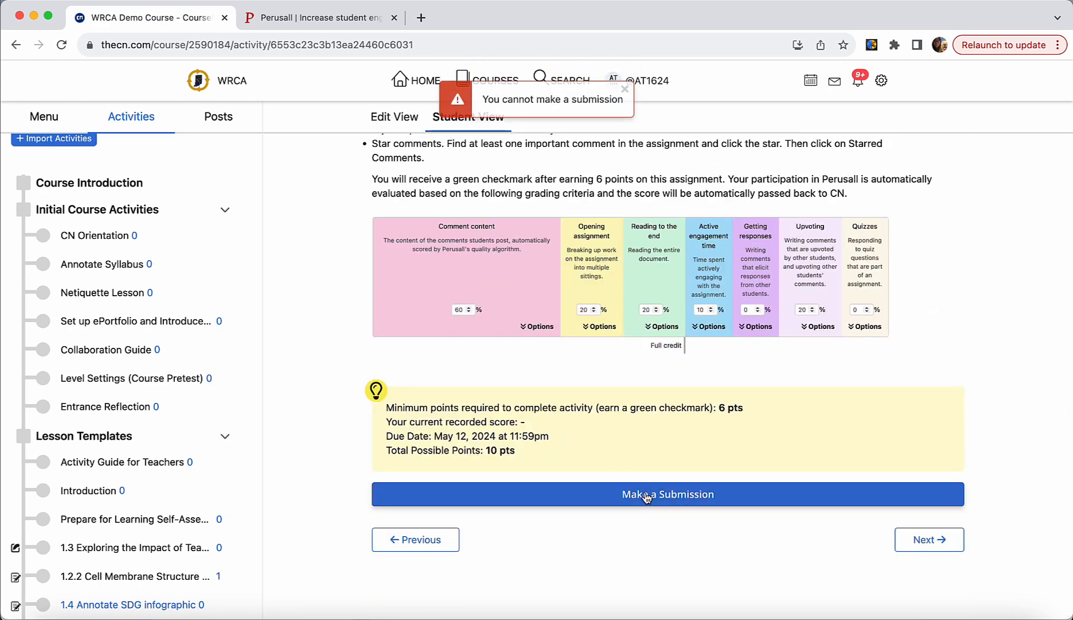
pyautogui.scroll(4, 606, 262)
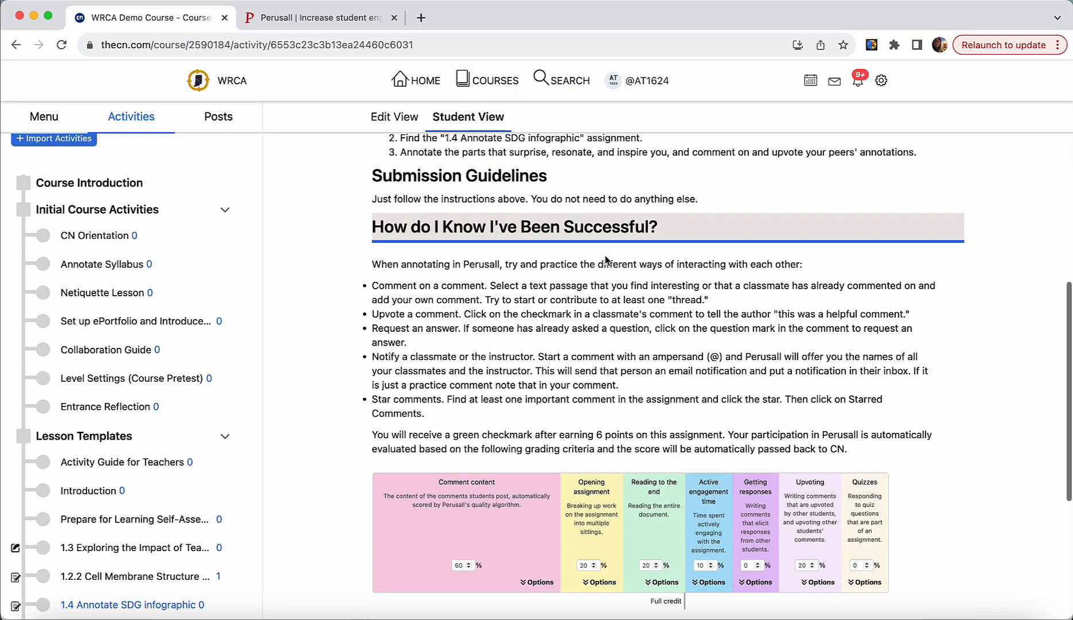
pyautogui.scroll(-4, 606, 262)
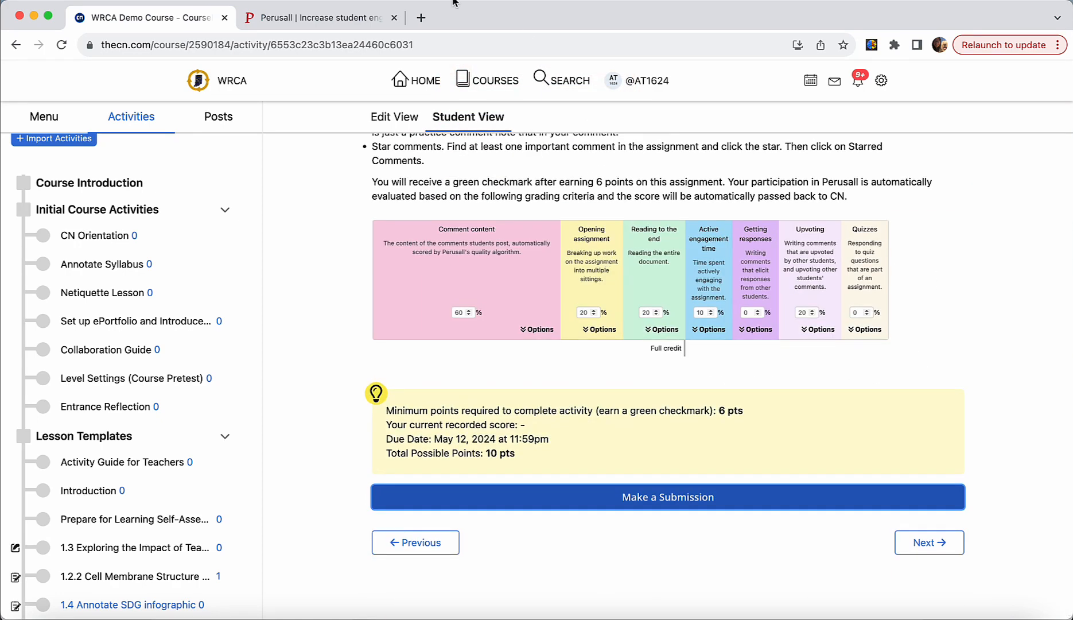
# Open the course's Annotate Syllabus activity and launch its external tool to enter the linked Perusall course.
pyautogui.click(343, 18)
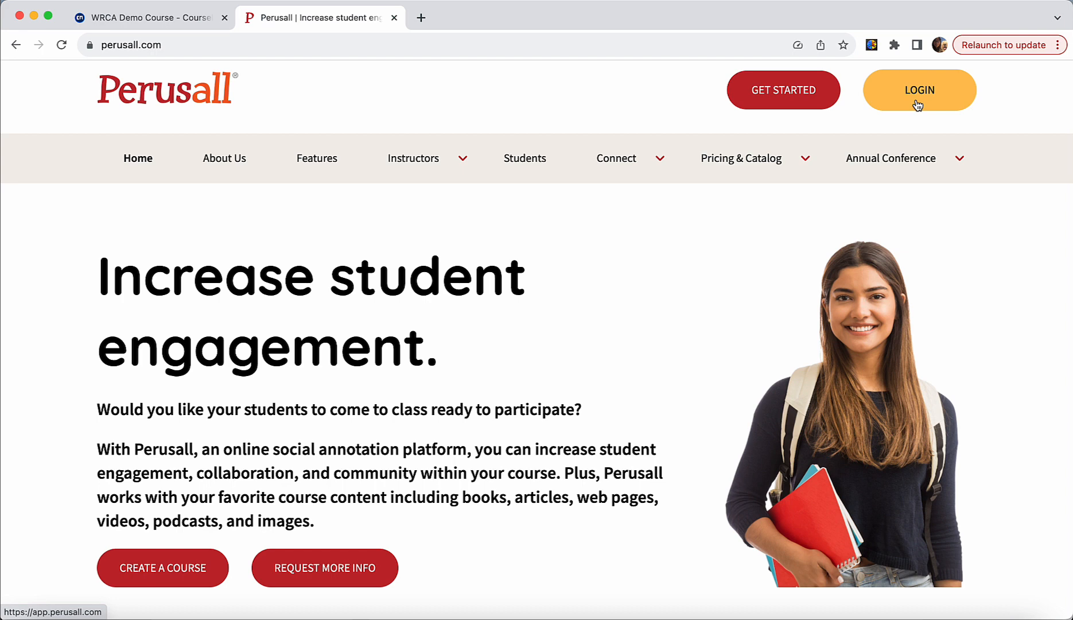
pyautogui.click(148, 17)
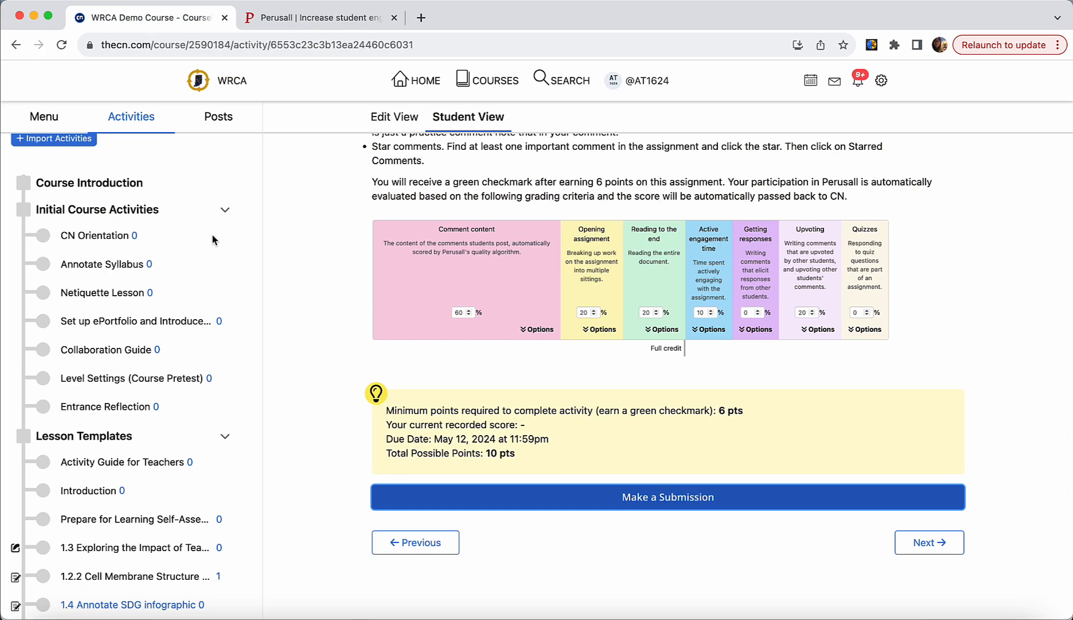
pyautogui.click(109, 266)
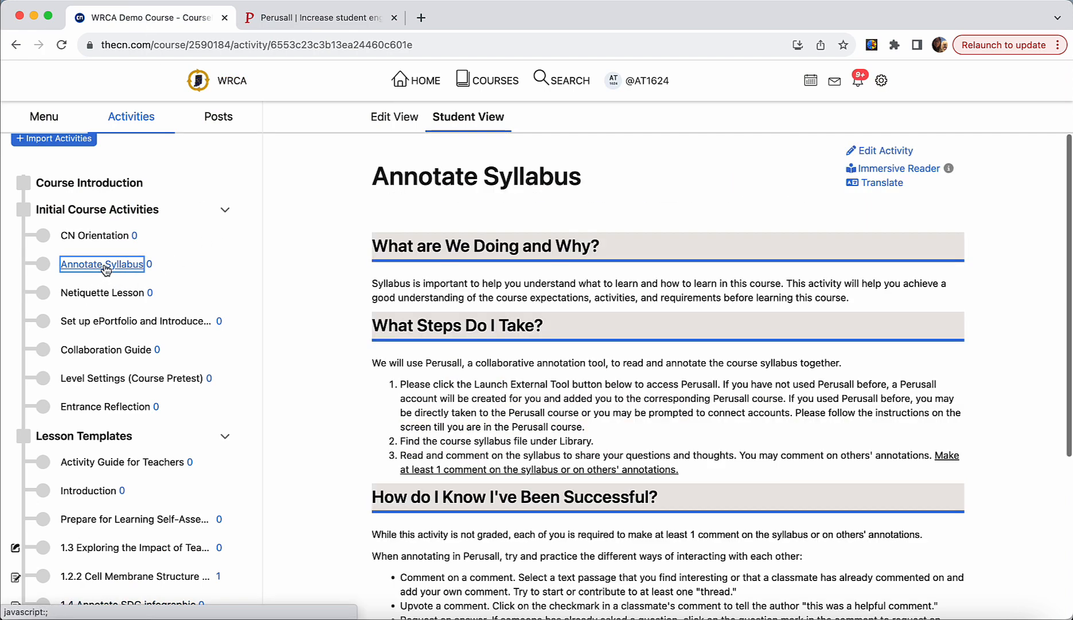
pyautogui.scroll(-5, 505, 384)
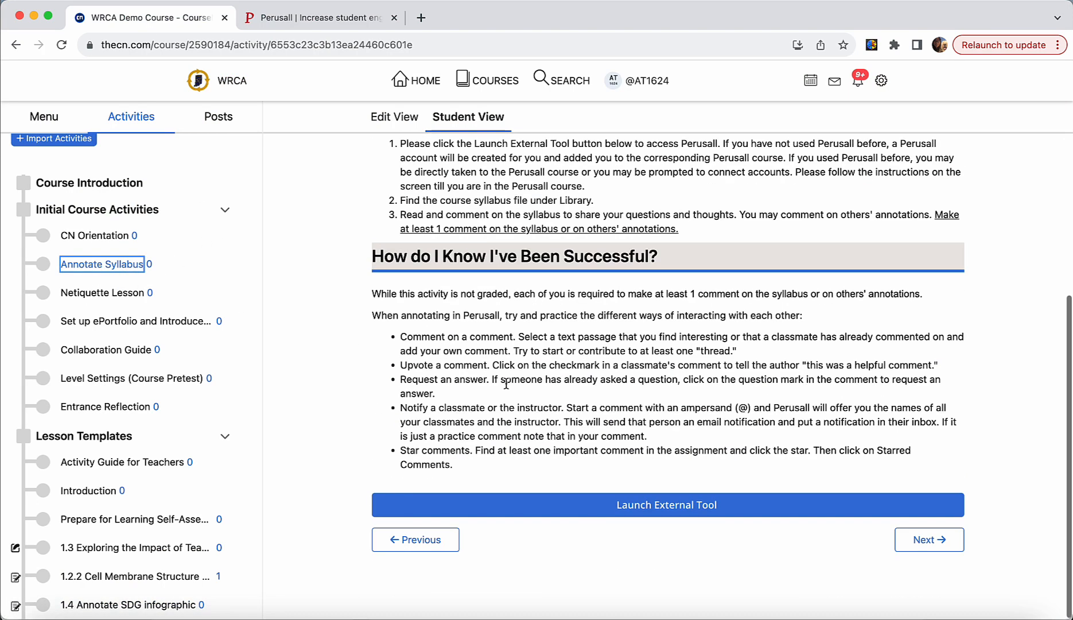
pyautogui.click(657, 504)
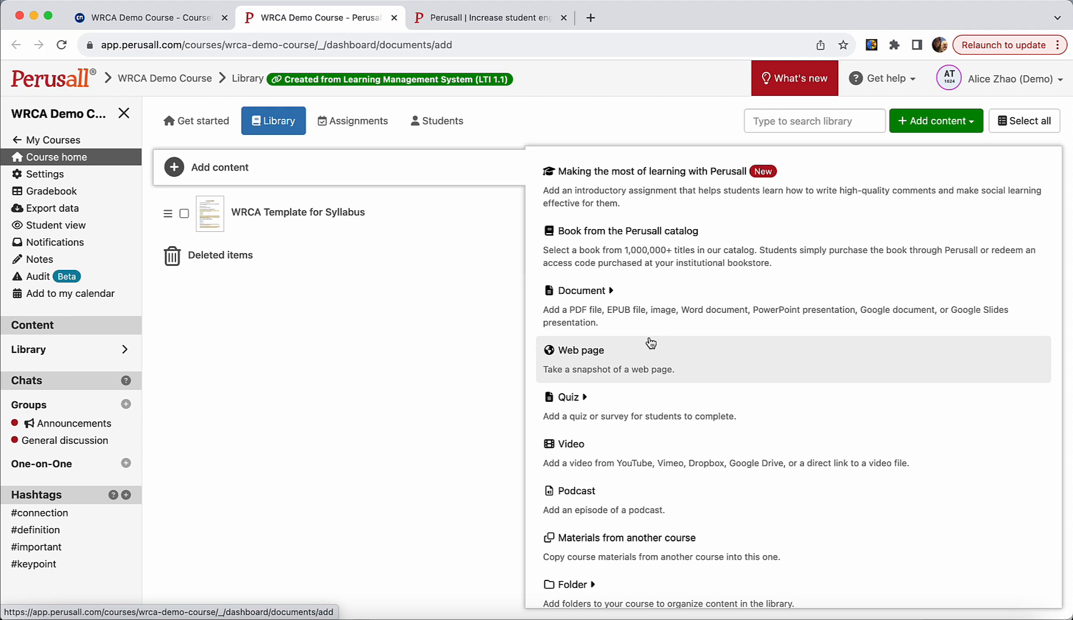
# Upload the image SDG_8.jpg from the device's Desktop folder to the Perusall library as a document.
pyautogui.click(598, 300)
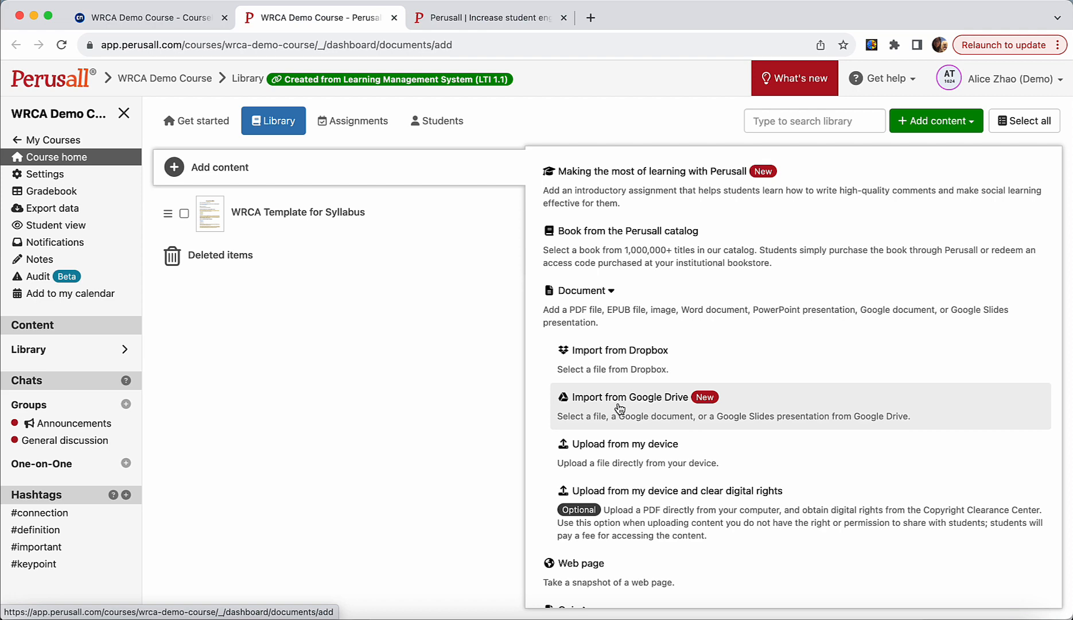
pyautogui.click(602, 452)
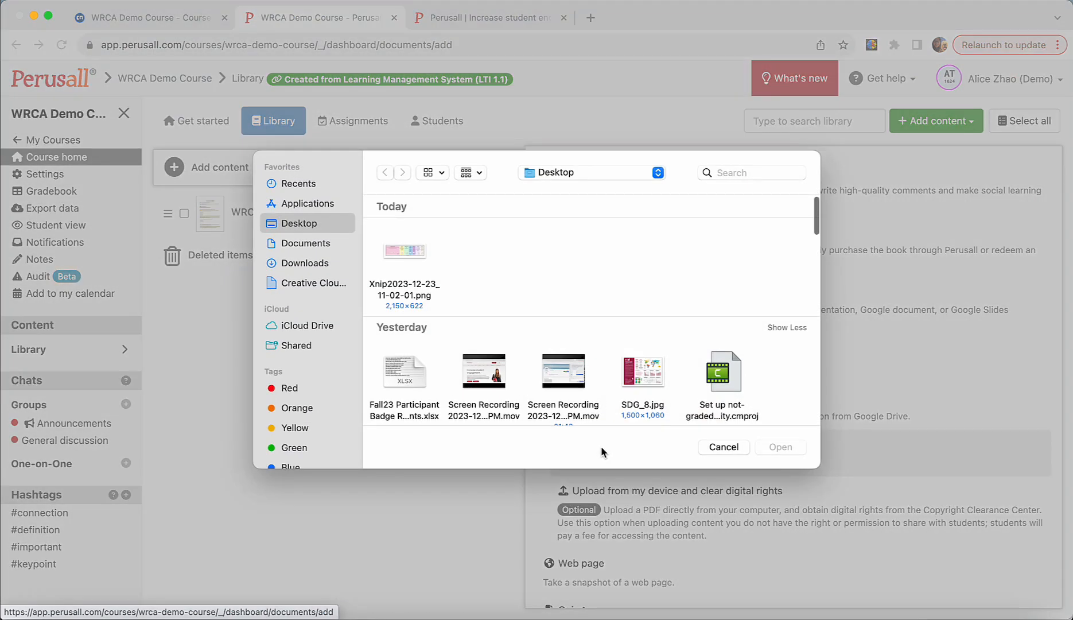
pyautogui.doubleClick(642, 372)
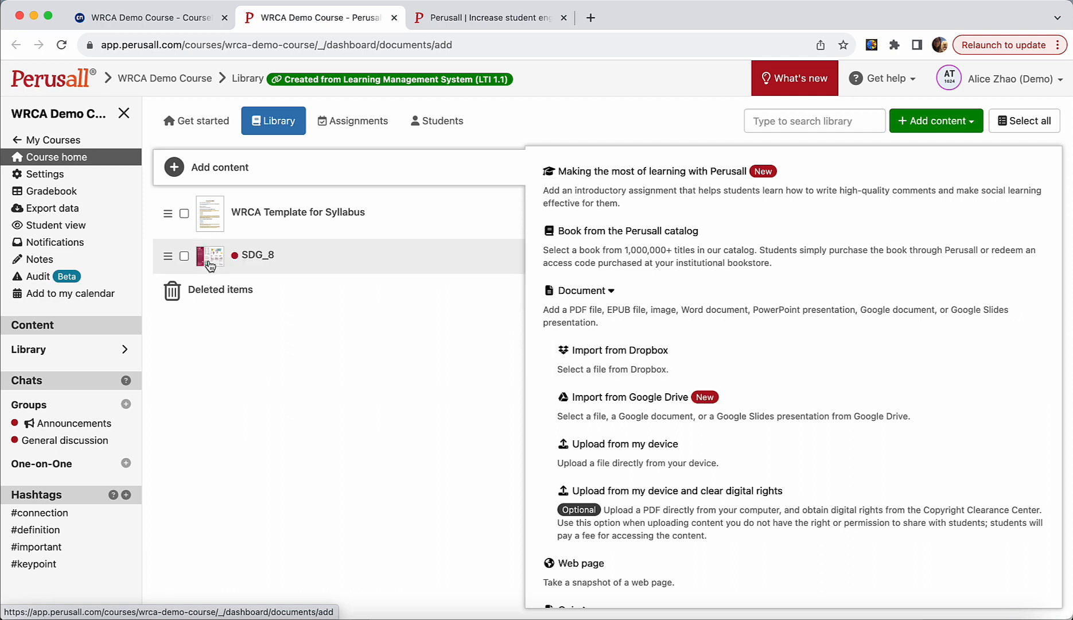
# Start a new assignment from the SDG_8 library item with all of its content assigned, and continue to its options.
pyautogui.click(210, 265)
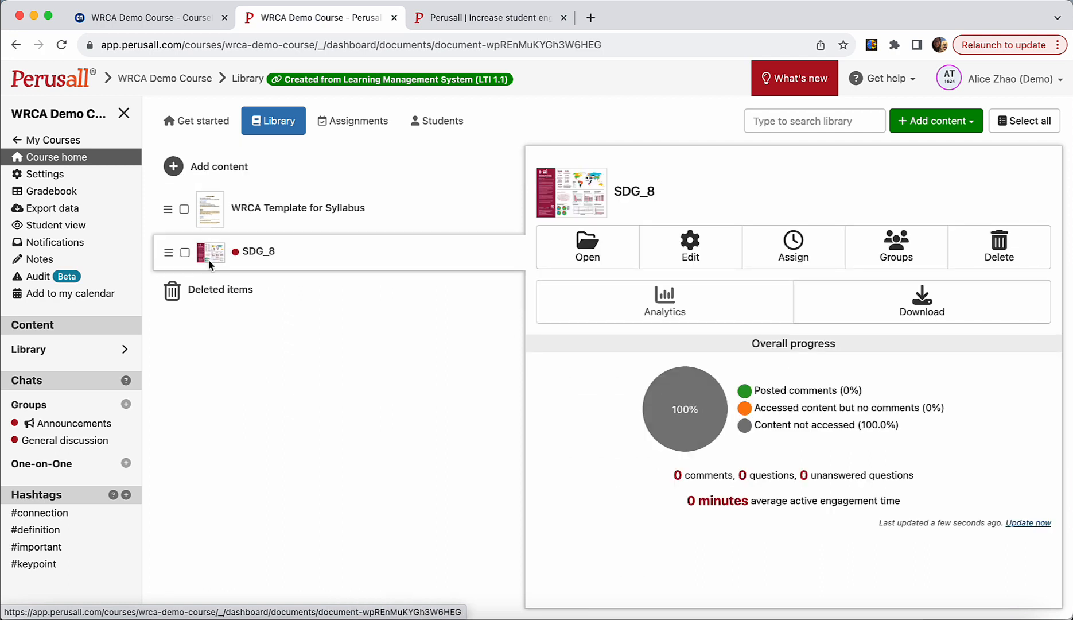
pyautogui.click(800, 240)
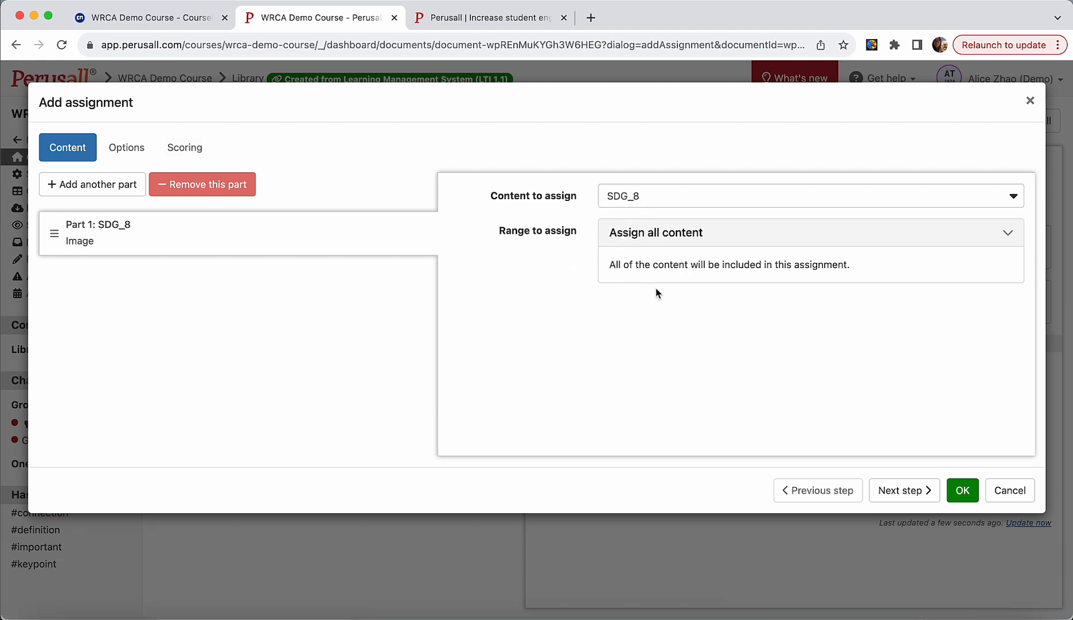
pyautogui.click(904, 490)
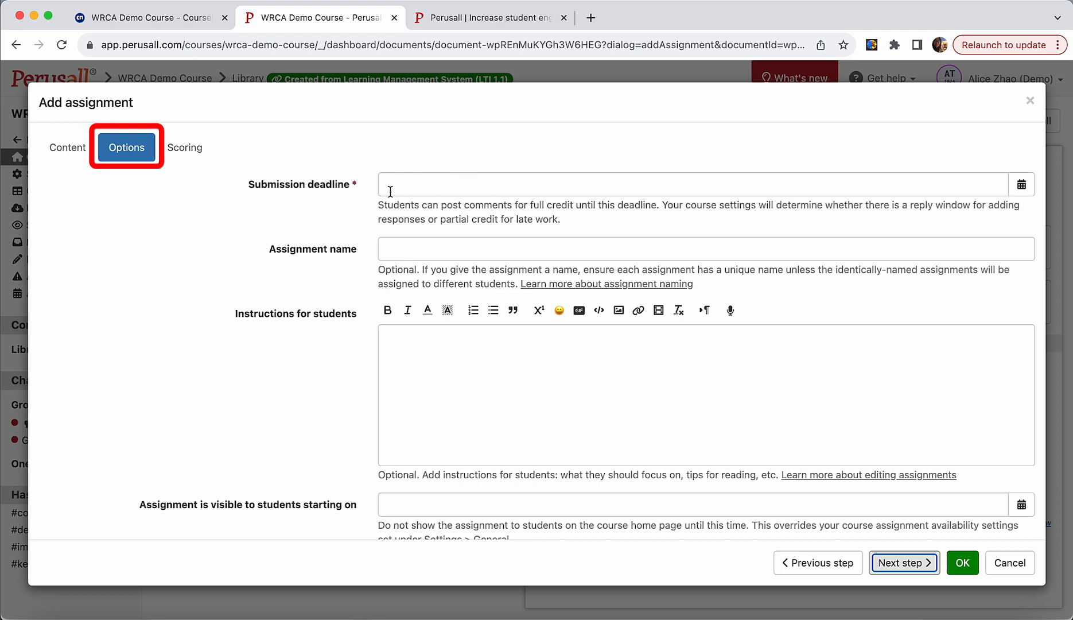
# Set the assignment's submission deadline to May 24, 2024 11:59 PM.
pyautogui.click(1021, 185)
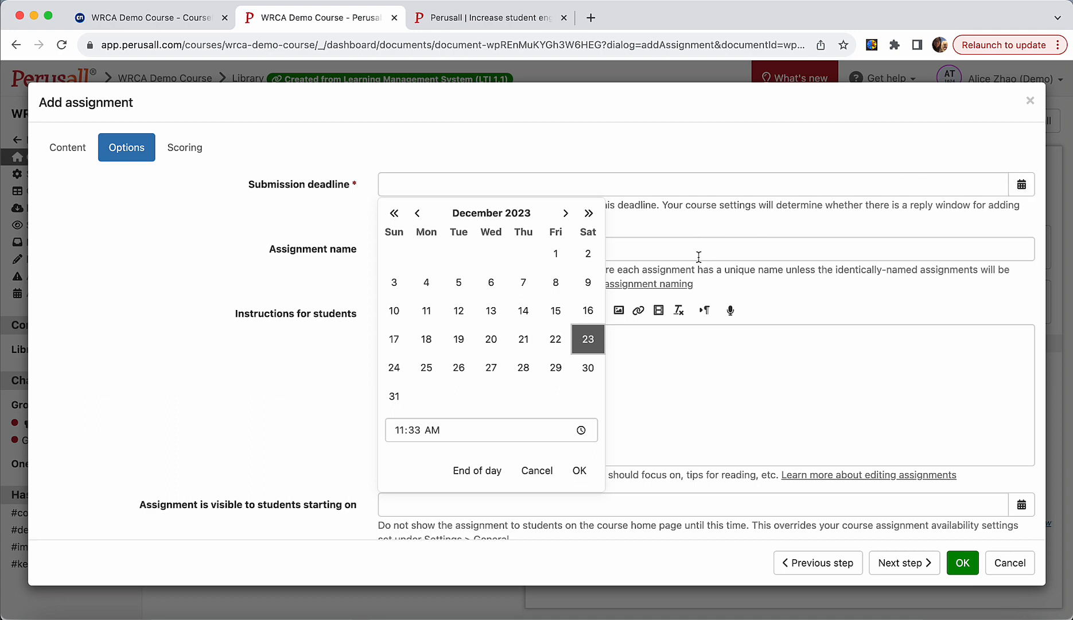
pyautogui.click(566, 213)
pyautogui.click(566, 213)
pyautogui.click(565, 212)
pyautogui.click(565, 213)
pyautogui.click(566, 213)
pyautogui.click(555, 338)
pyautogui.click(414, 401)
pyautogui.write('59')
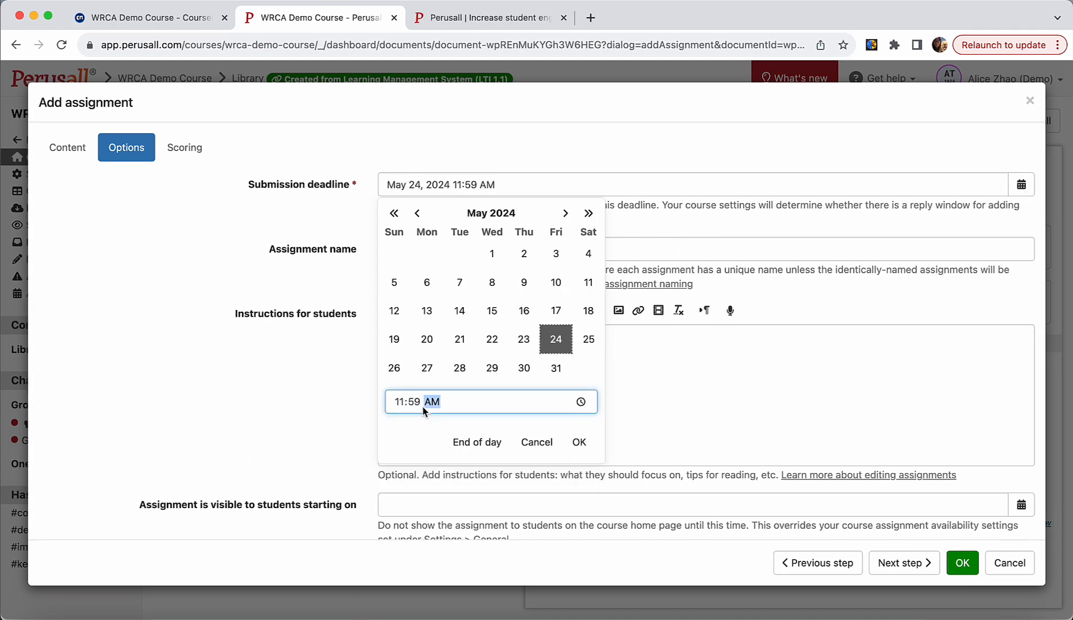
pyautogui.write('p')
pyautogui.click(579, 442)
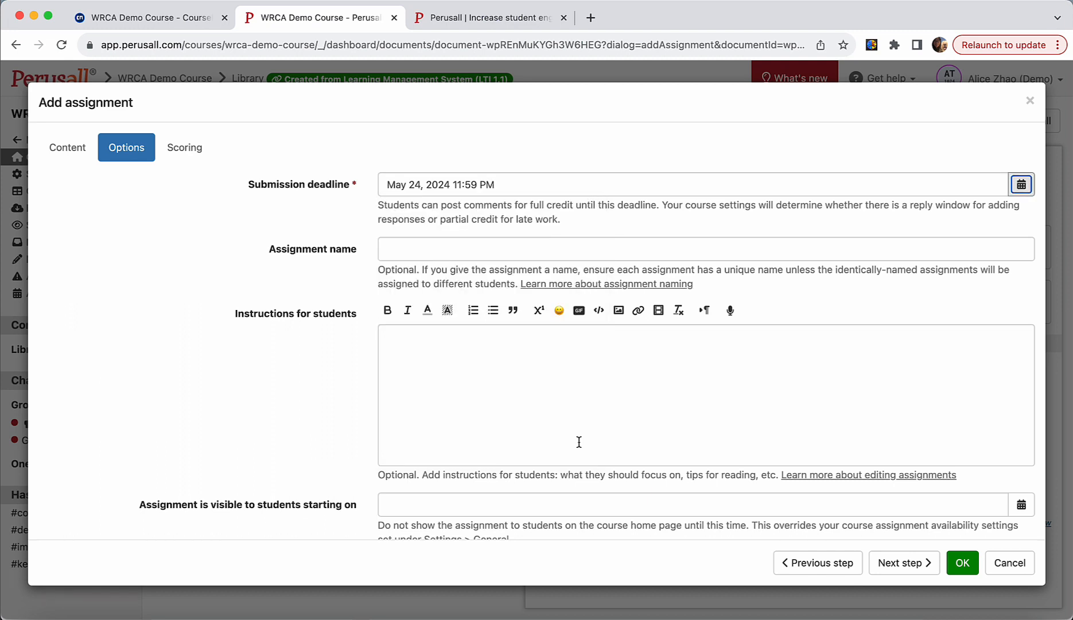
# Name the assignment "1.4 Annotate SDG infographic" and review its visibility, assignee, anonymity and reminder options.
pyautogui.click(454, 260)
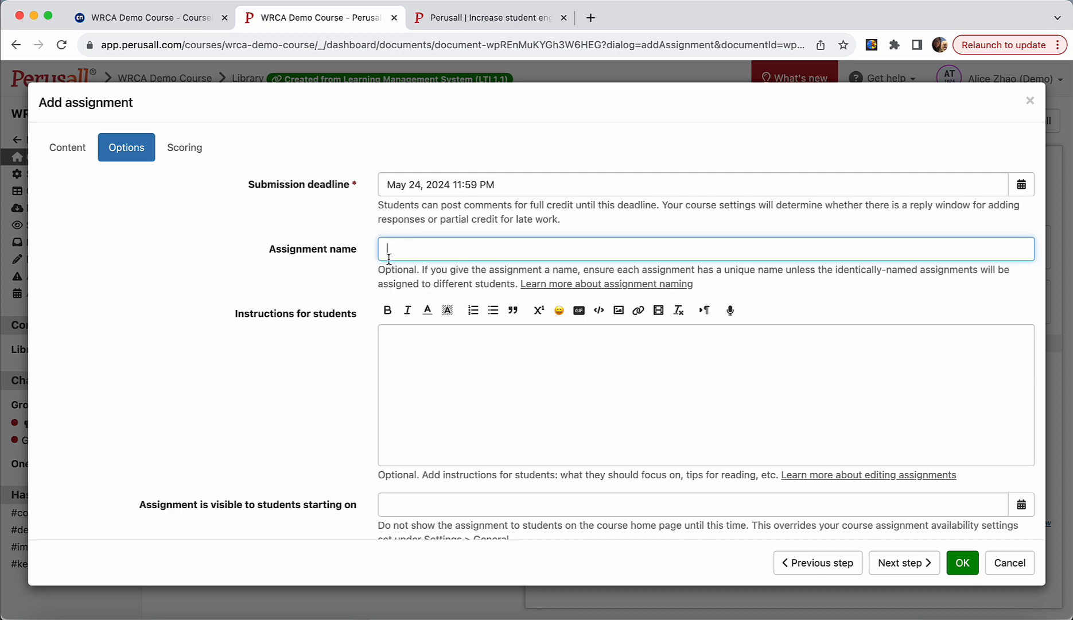
pyautogui.write('1.4 Annotate SDG infographic')
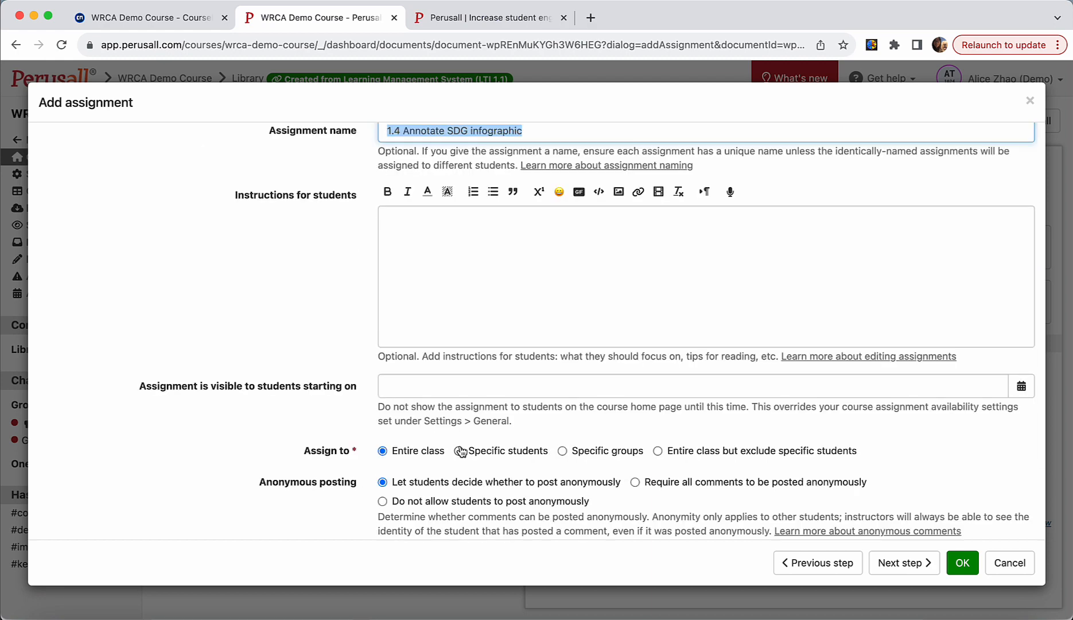
pyautogui.scroll(-2, 461, 451)
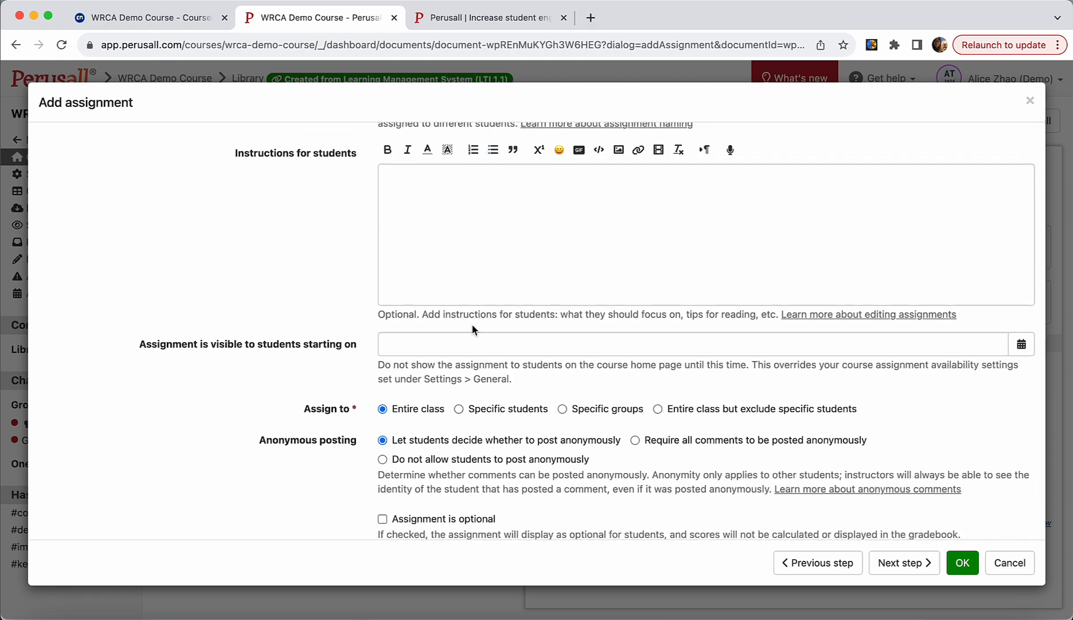
pyautogui.scroll(-3, 473, 324)
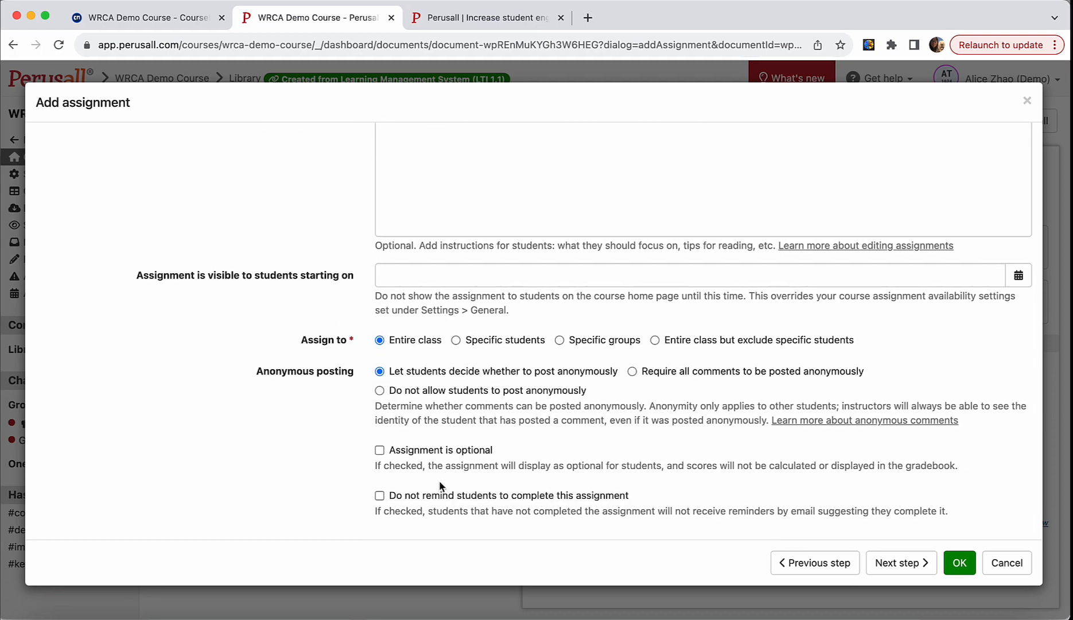
pyautogui.scroll(5, 440, 485)
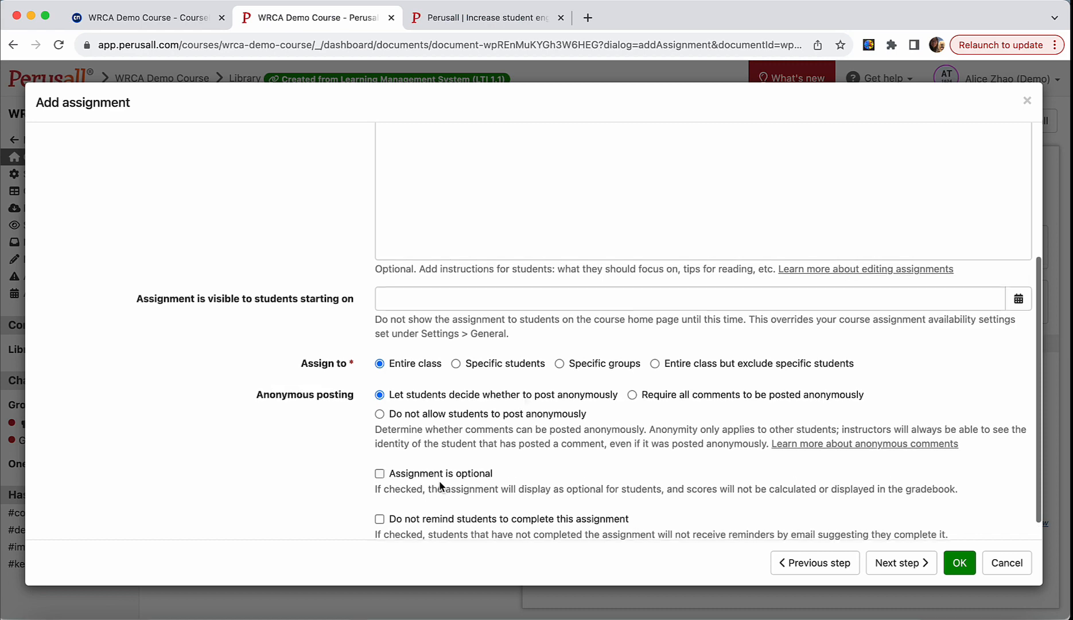
# Review the custom scoring options, keep the assignment on the course scoring settings, and create the assignment.
pyautogui.click(194, 149)
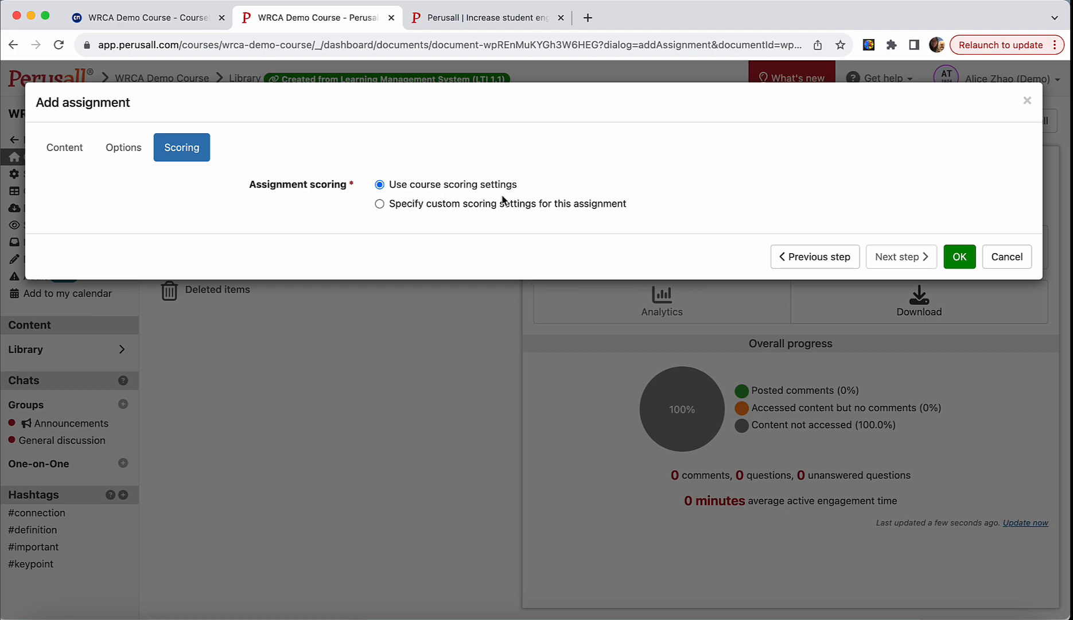
pyautogui.click(380, 205)
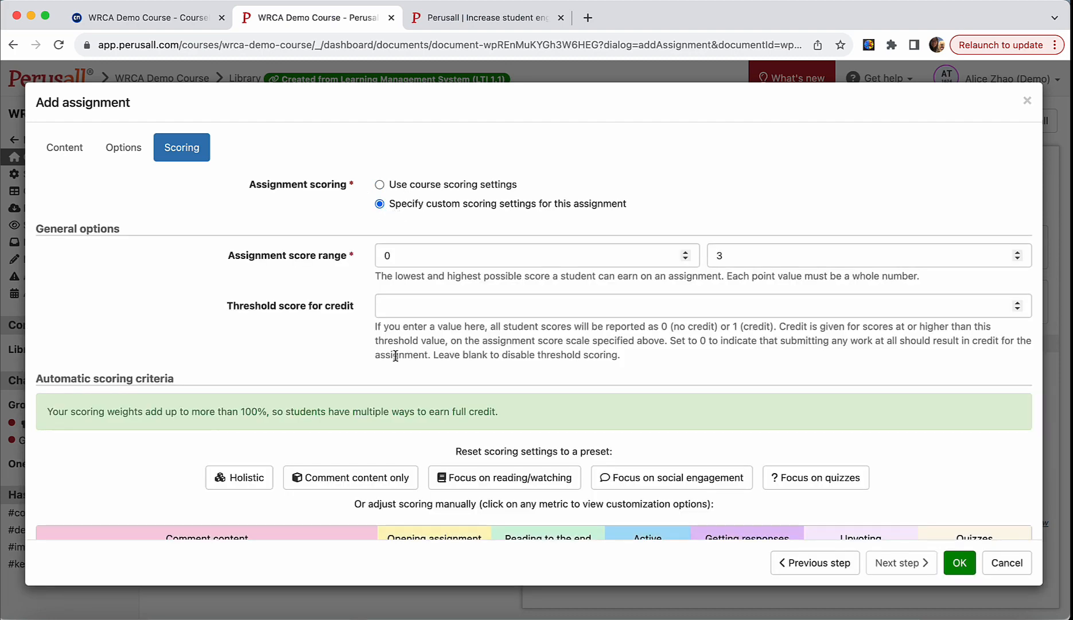
pyautogui.scroll(-5, 396, 355)
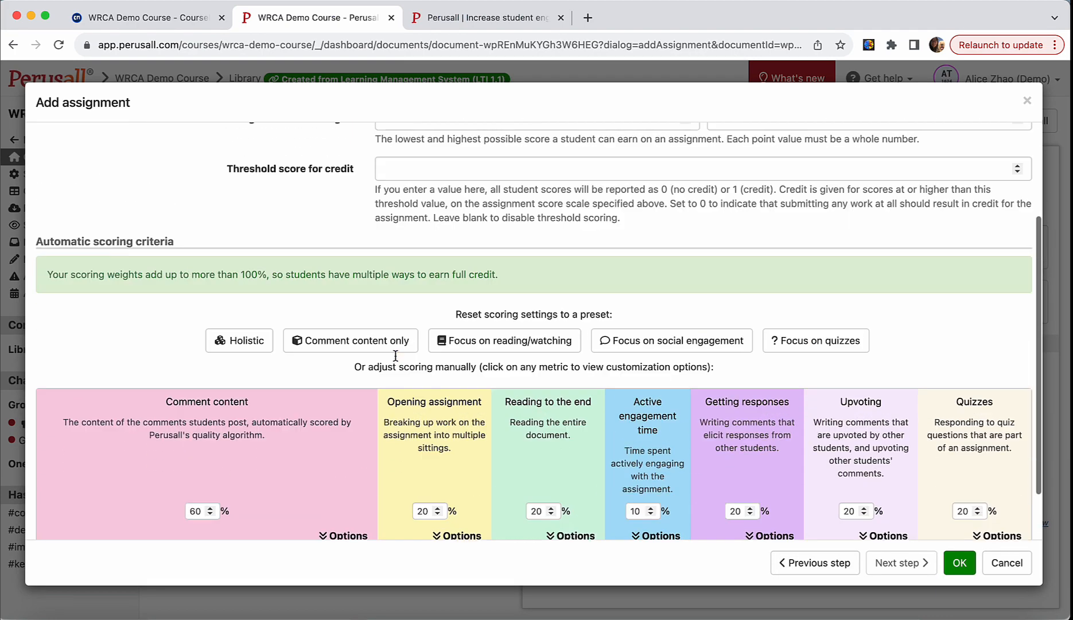
pyautogui.scroll(3, 396, 356)
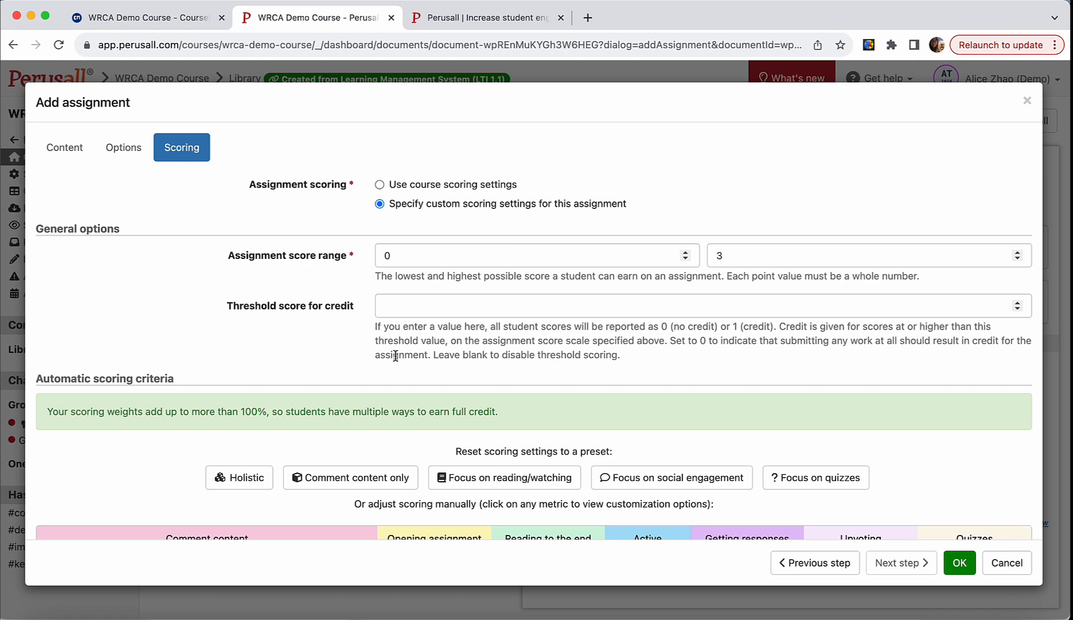
pyautogui.click(380, 185)
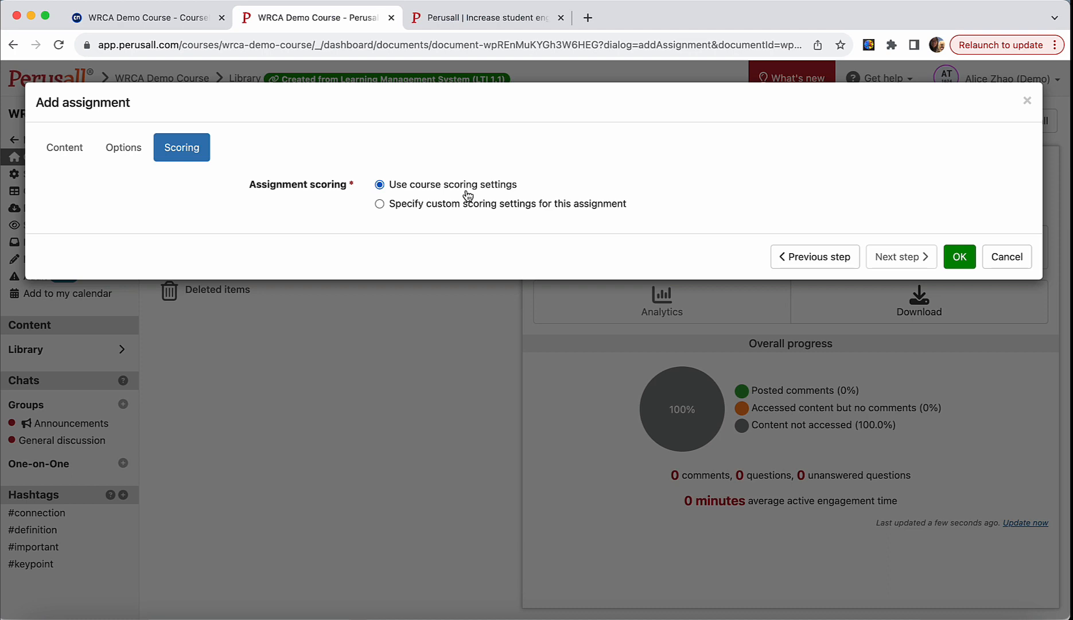
pyautogui.click(959, 257)
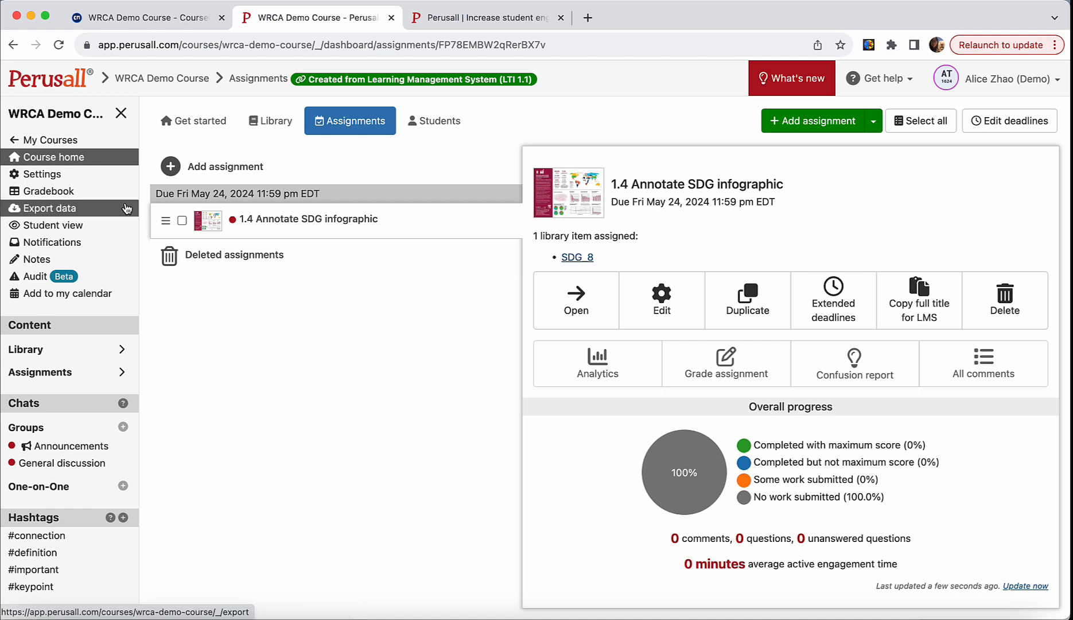
# In the Perusall course's general scoring settings, set the release of scores to "immediately, as the student submits work".
pyautogui.click(90, 178)
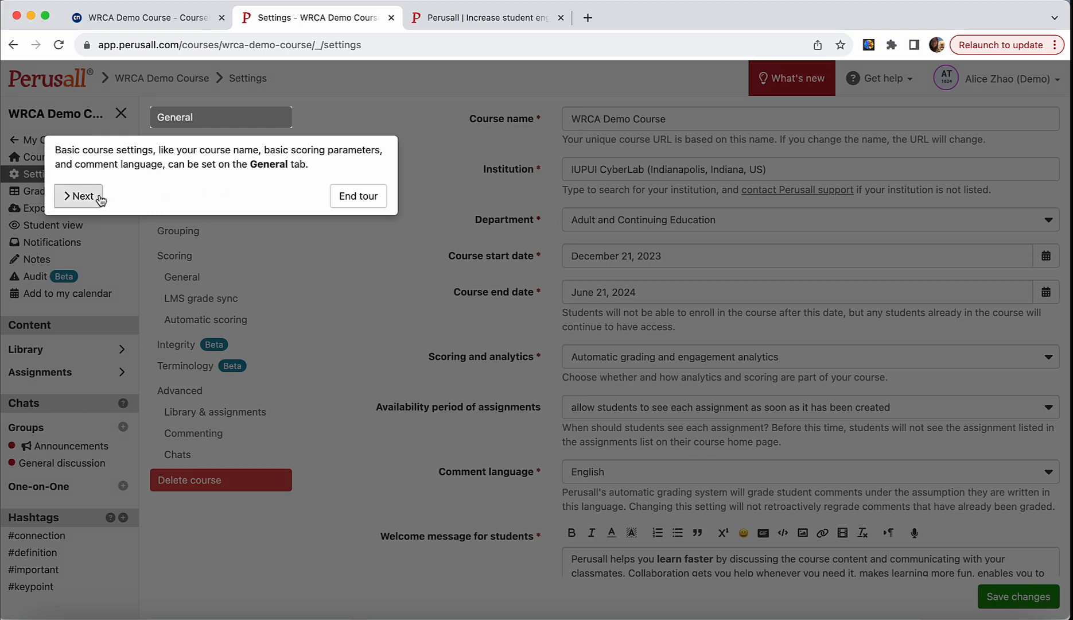
pyautogui.click(376, 204)
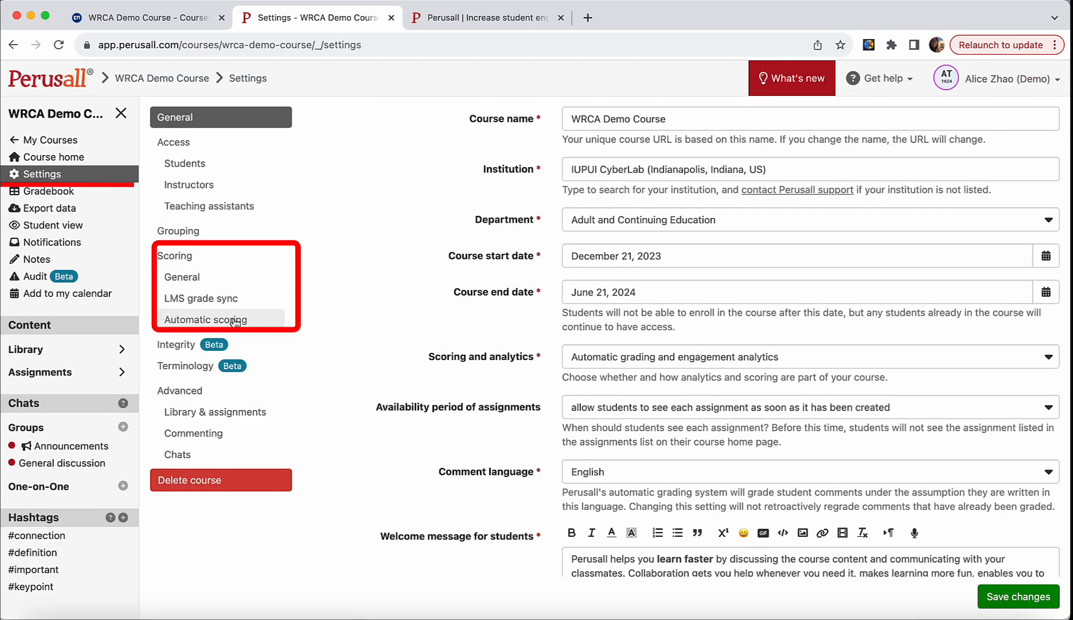
pyautogui.click(188, 280)
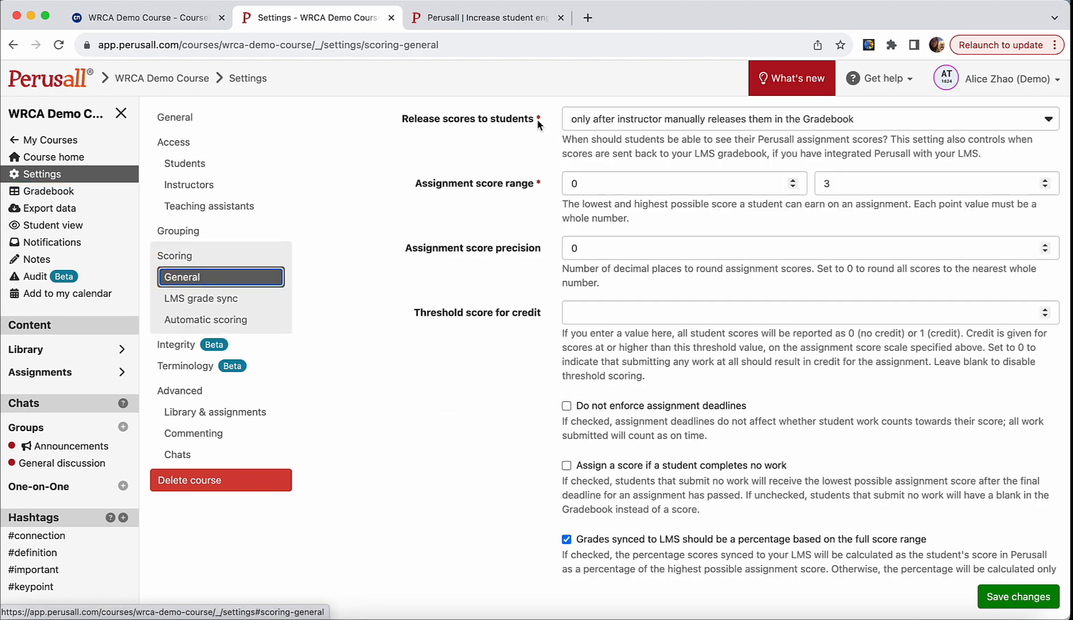
pyautogui.click(587, 120)
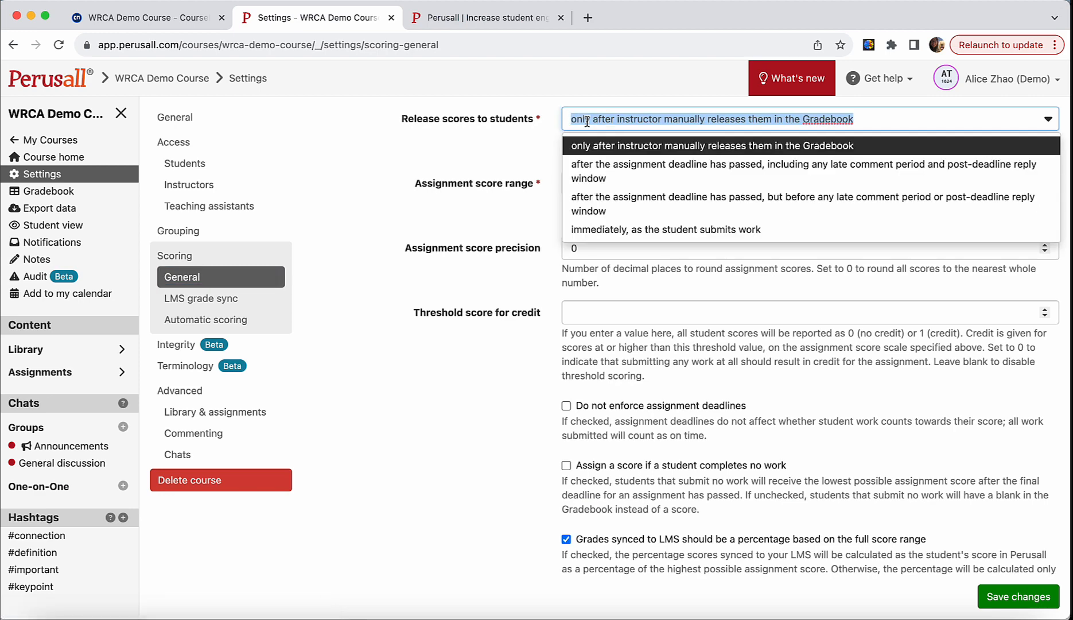
pyautogui.click(589, 230)
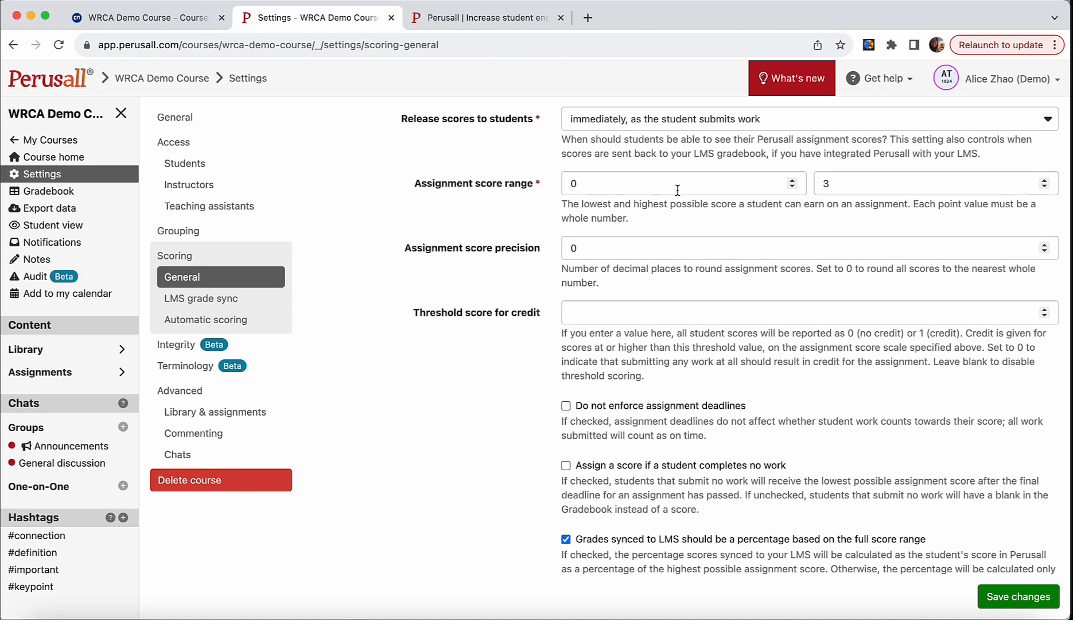
# Set the highest possible assignment score to 10 and review the remaining general scoring options.
pyautogui.moveTo(843, 179); pyautogui.dragTo(791, 180)
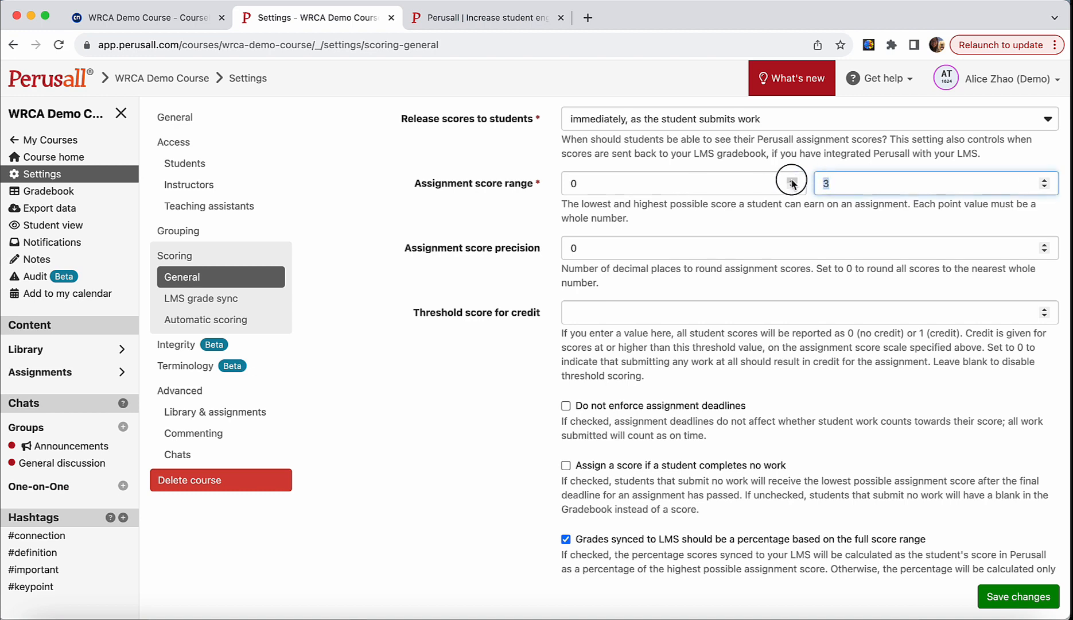
pyautogui.write('10')
pyautogui.scroll(-2, 602, 306)
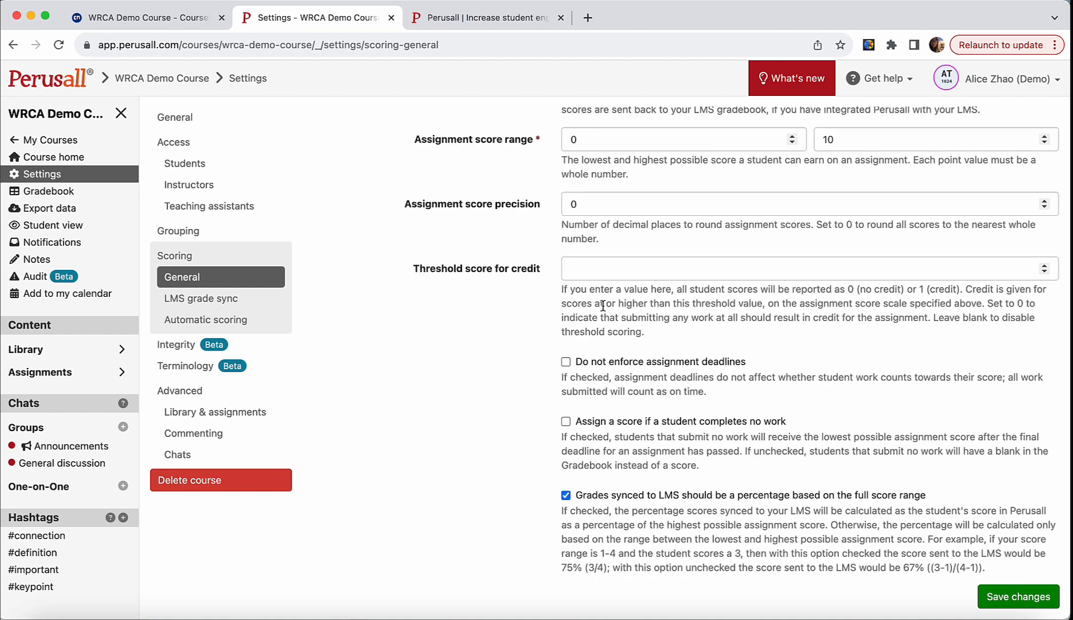
pyautogui.scroll(-1, 603, 305)
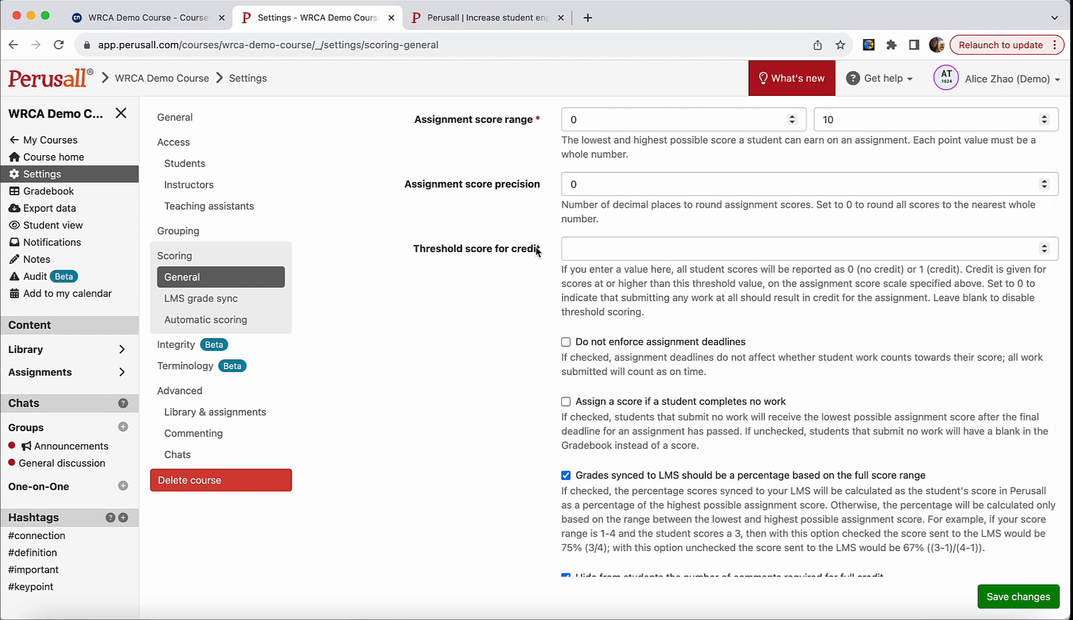
pyautogui.scroll(-2, 537, 293)
pyautogui.scroll(-2, 537, 293)
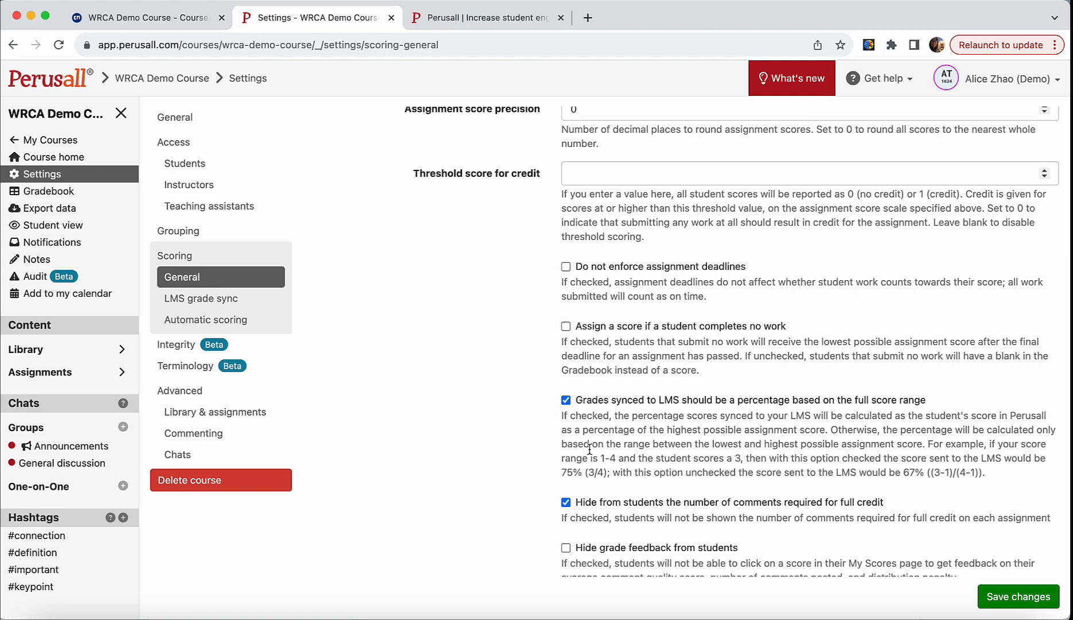
pyautogui.scroll(-3, 589, 449)
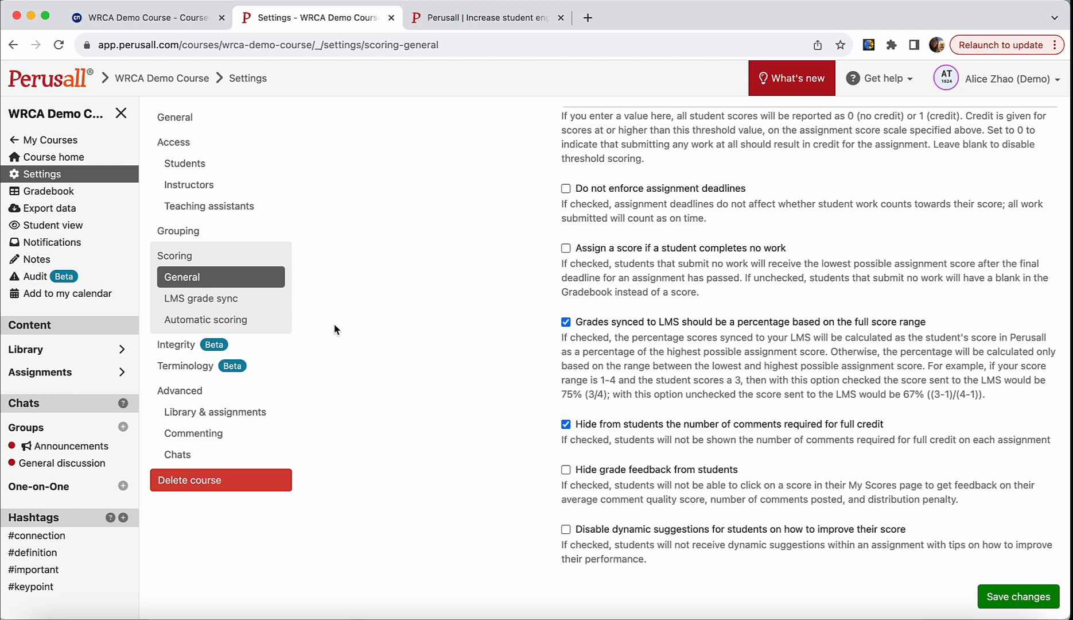
# Check the LMS grade sync setting, and compare the automatic scoring presets before resetting the scoring weights to the Holistic preset.
pyautogui.click(217, 299)
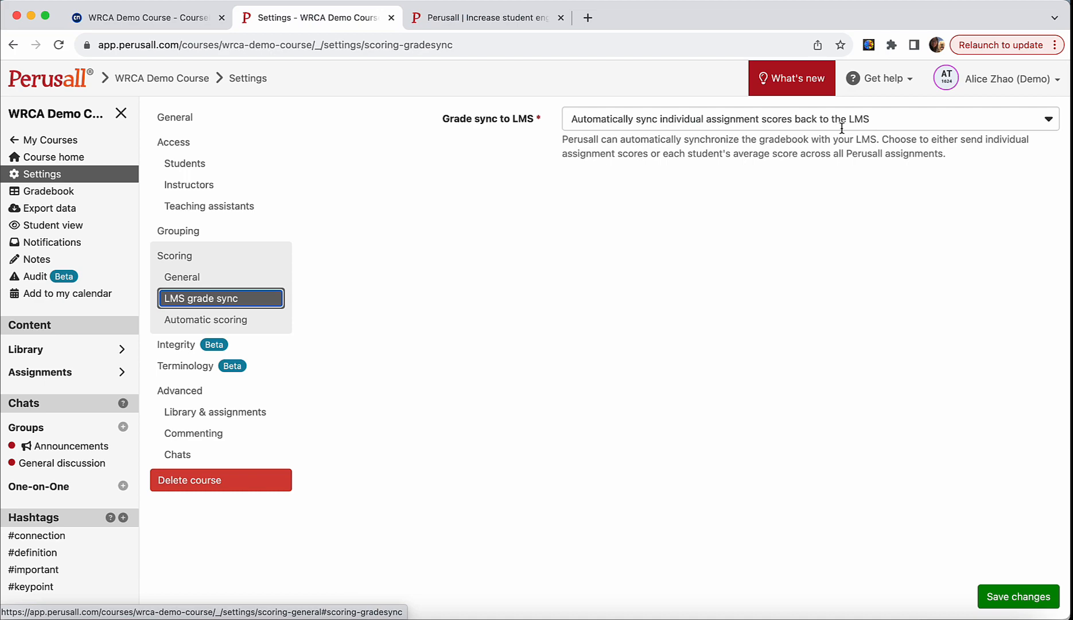
pyautogui.click(194, 319)
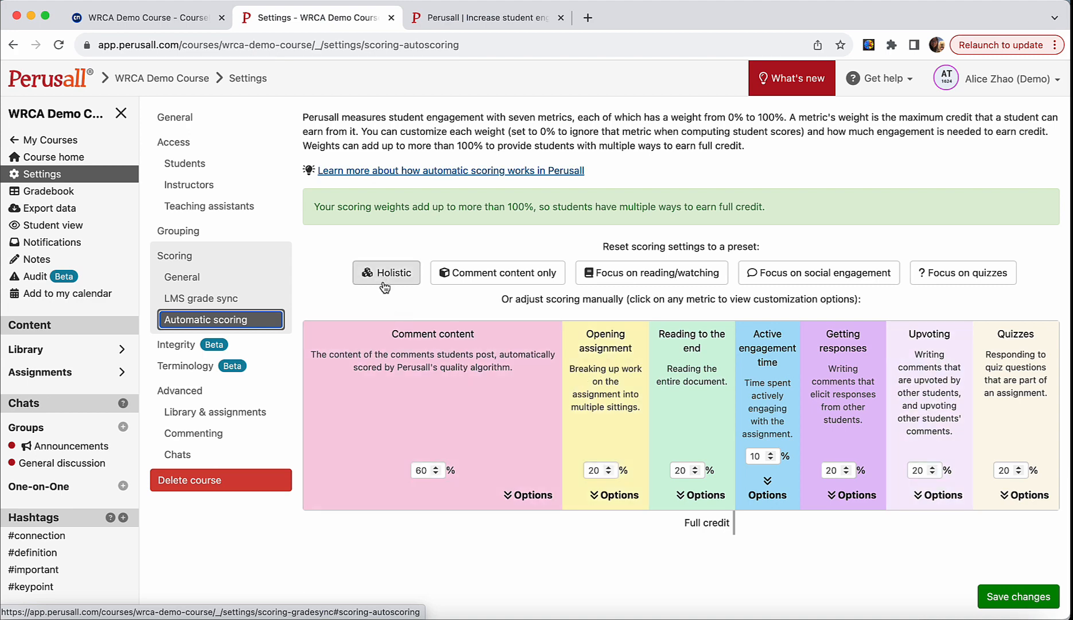
pyautogui.click(456, 273)
pyautogui.click(619, 281)
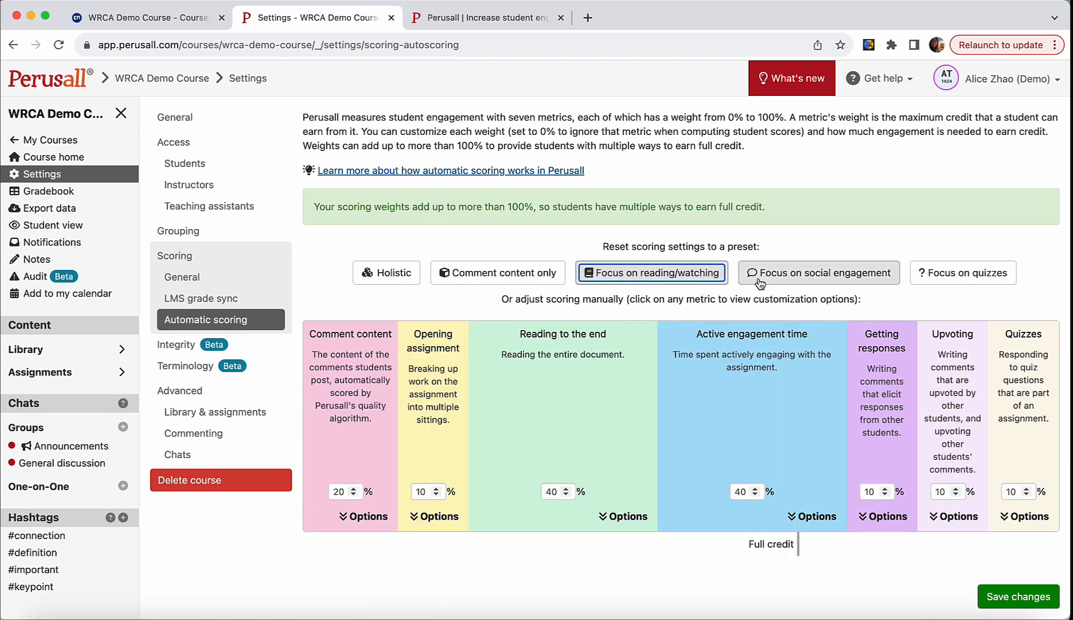
pyautogui.click(820, 274)
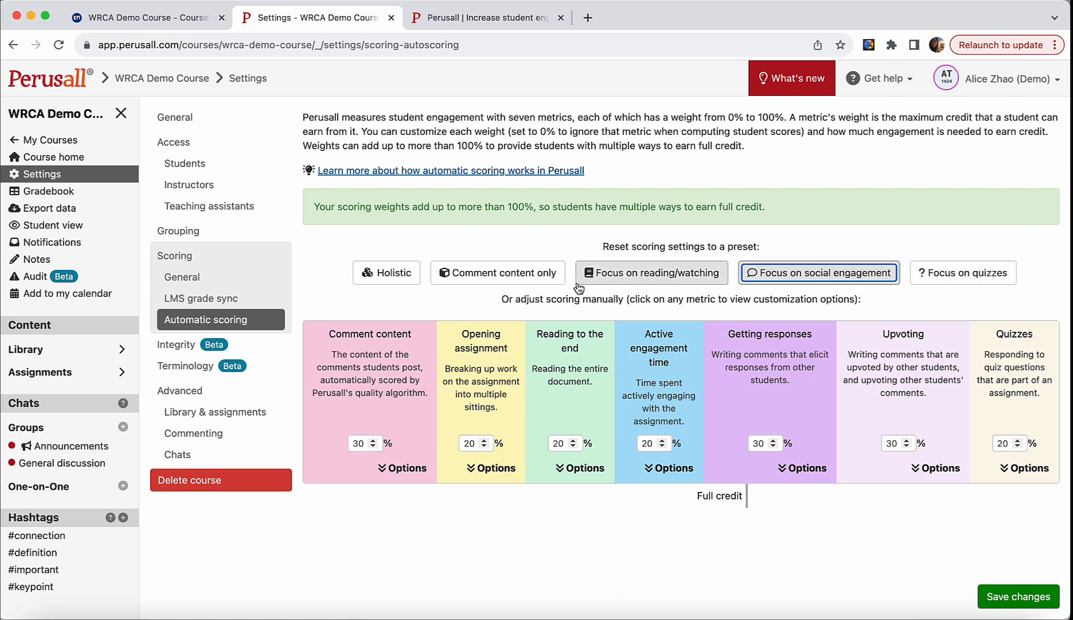
pyautogui.click(381, 276)
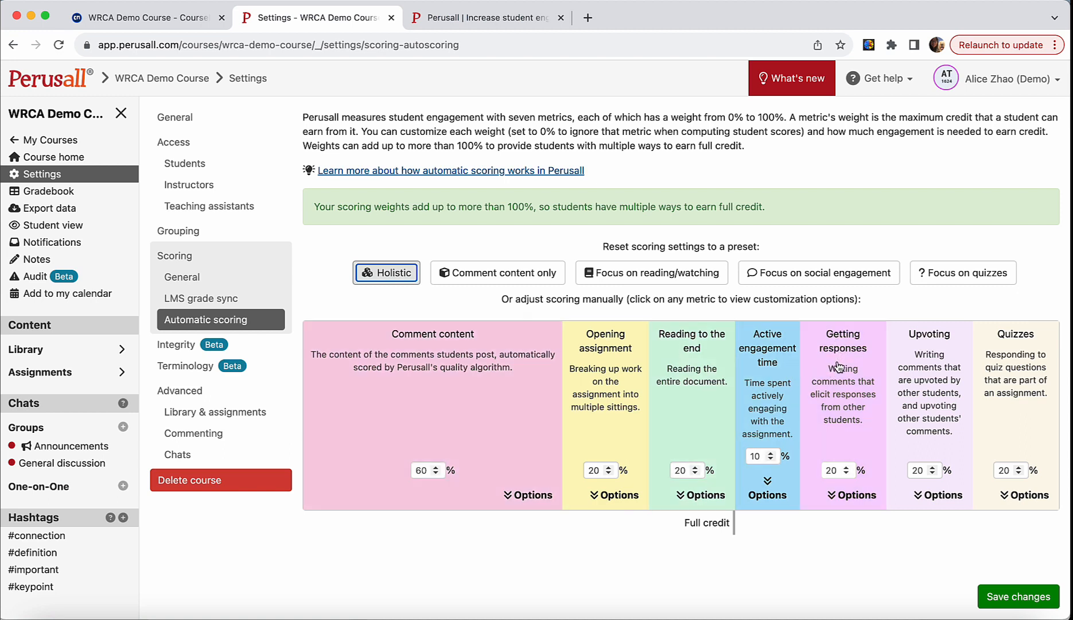
# Set the Getting responses and Quizzes weights to 0% in the automatic scoring settings and save the changes.
pyautogui.click(845, 472)
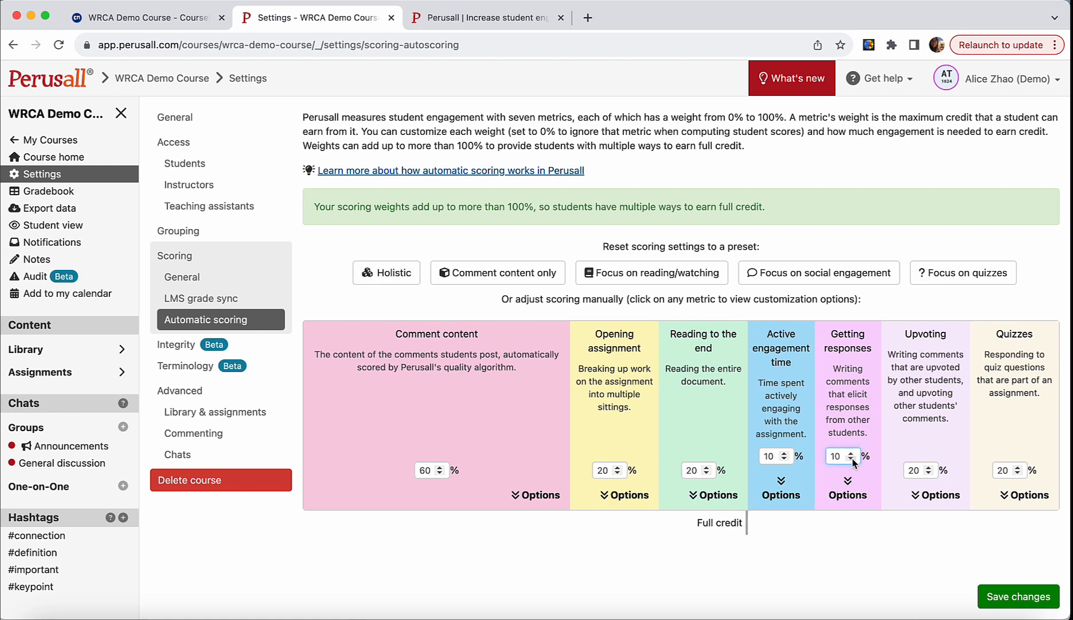
pyautogui.click(851, 459)
pyautogui.click(1019, 472)
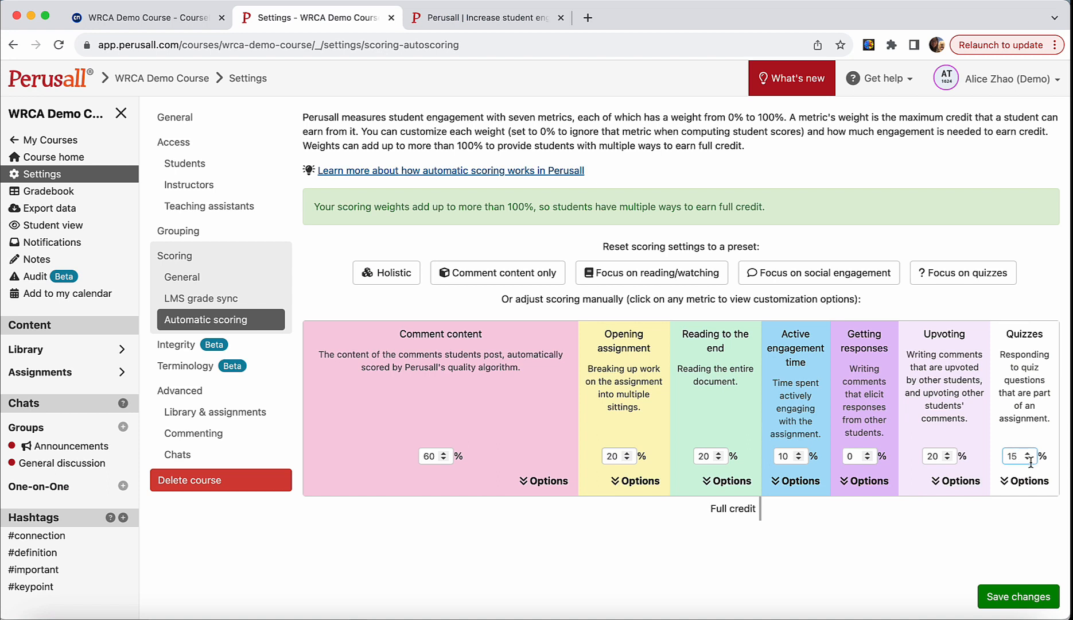
pyautogui.click(1028, 459)
pyautogui.click(1028, 459)
pyautogui.click(1028, 459)
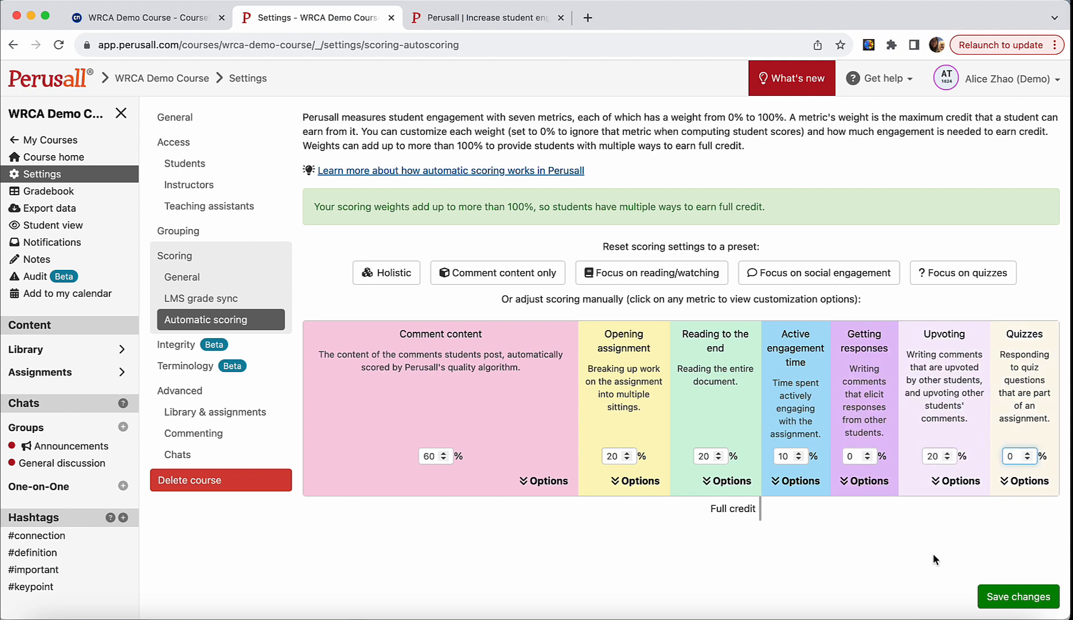
pyautogui.click(1004, 595)
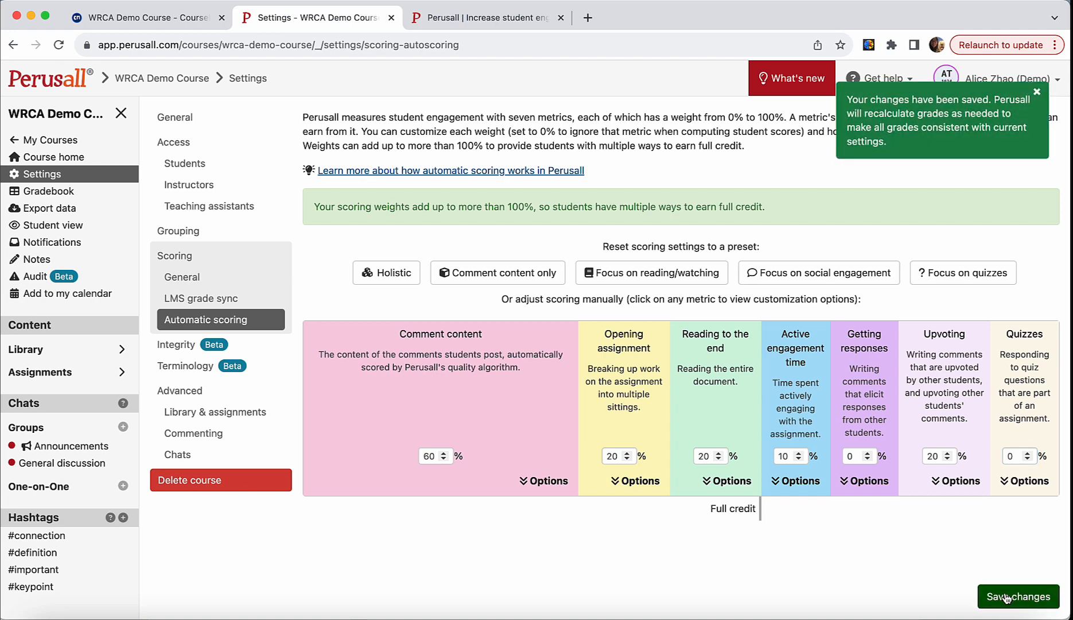